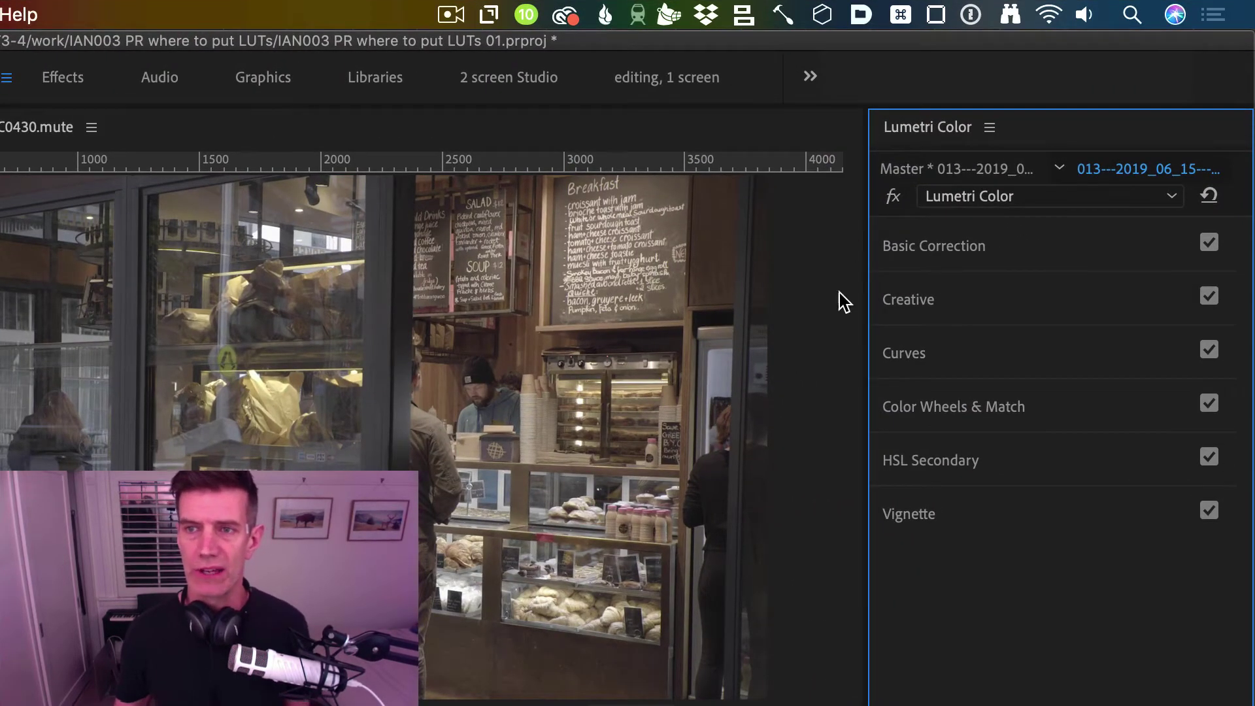
Step: Check the available Input LUTs under Basic Correction, leaving it unchanged
left_click(973, 245)
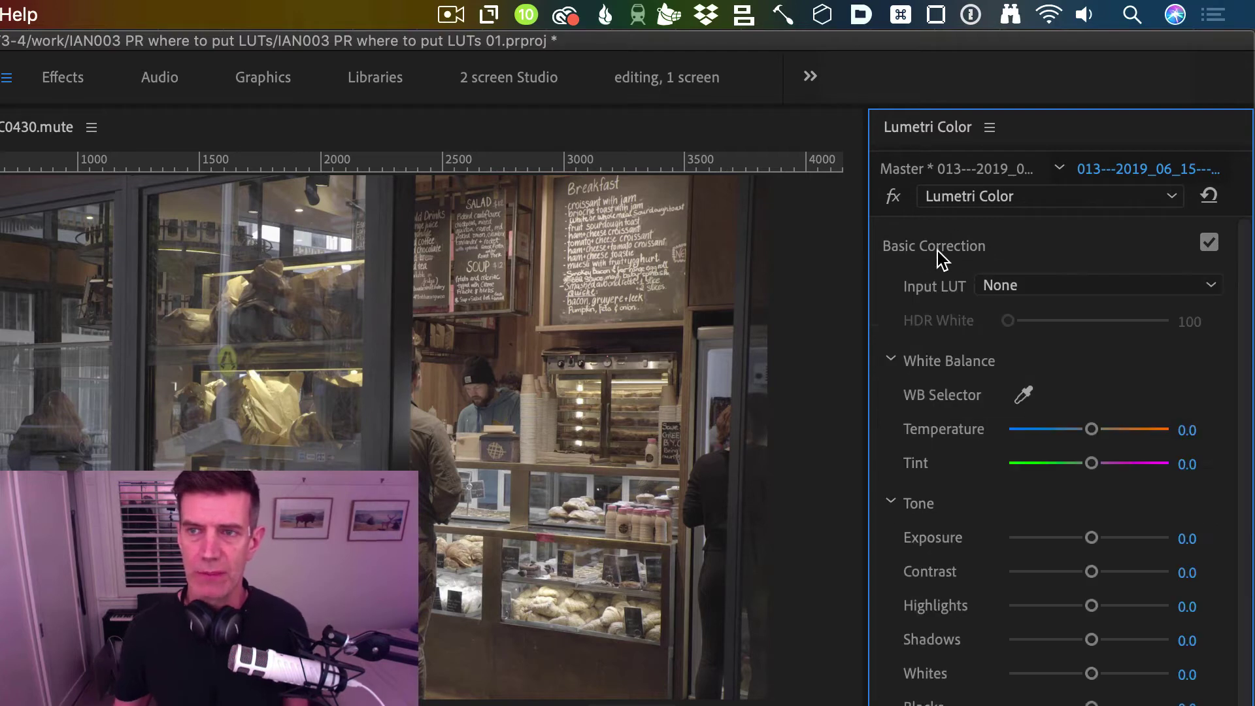
left_click(1019, 286)
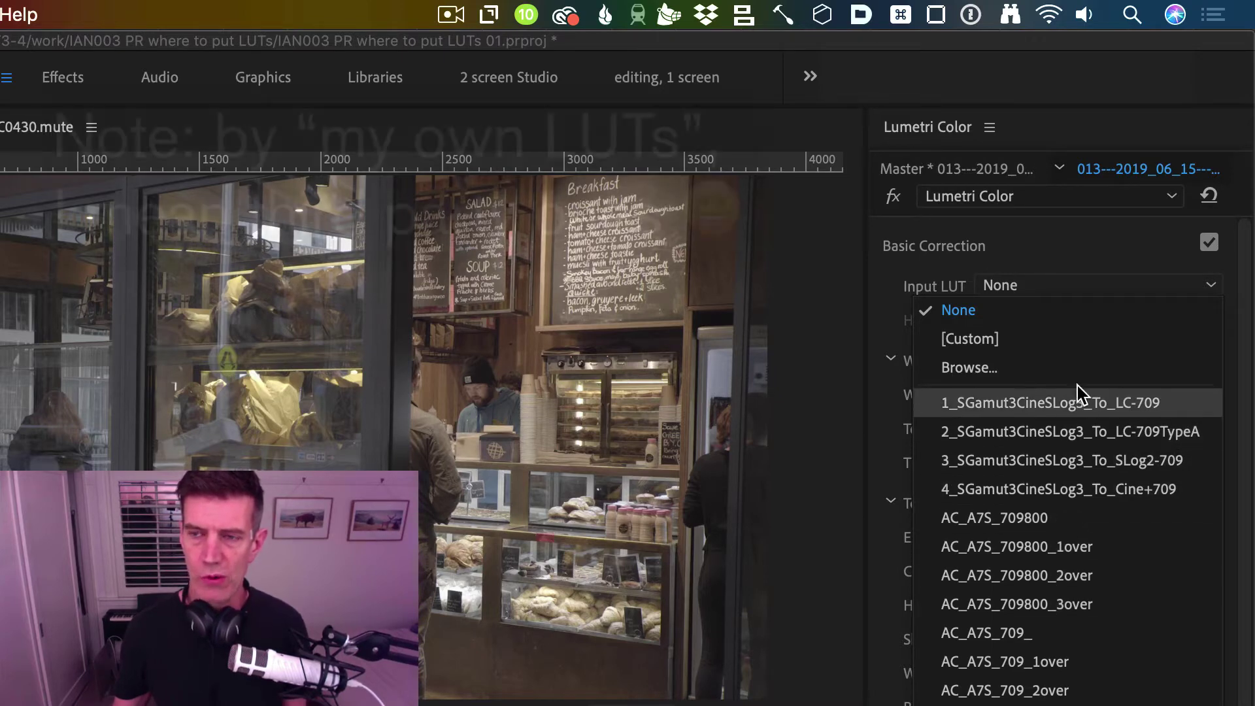
left_click(971, 245)
left_click(966, 248)
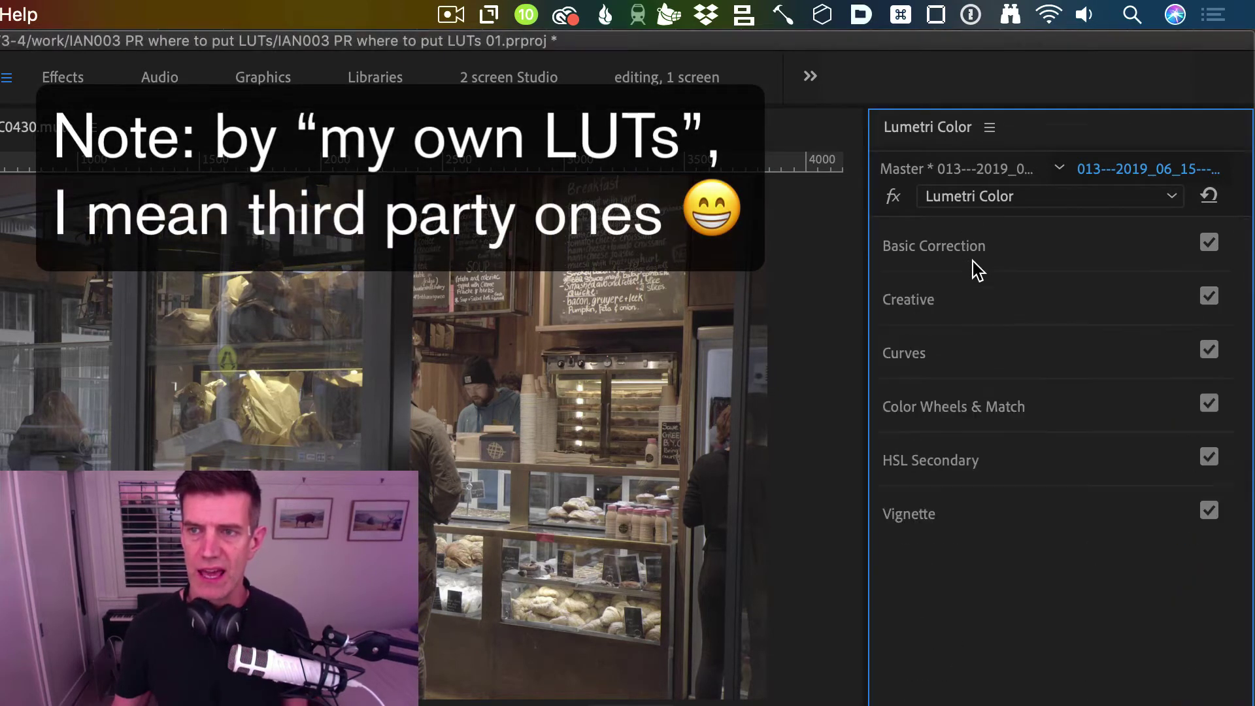
Step: Browse the Creative Look list without choosing, so Look stays None
left_click(925, 304)
left_click(1002, 339)
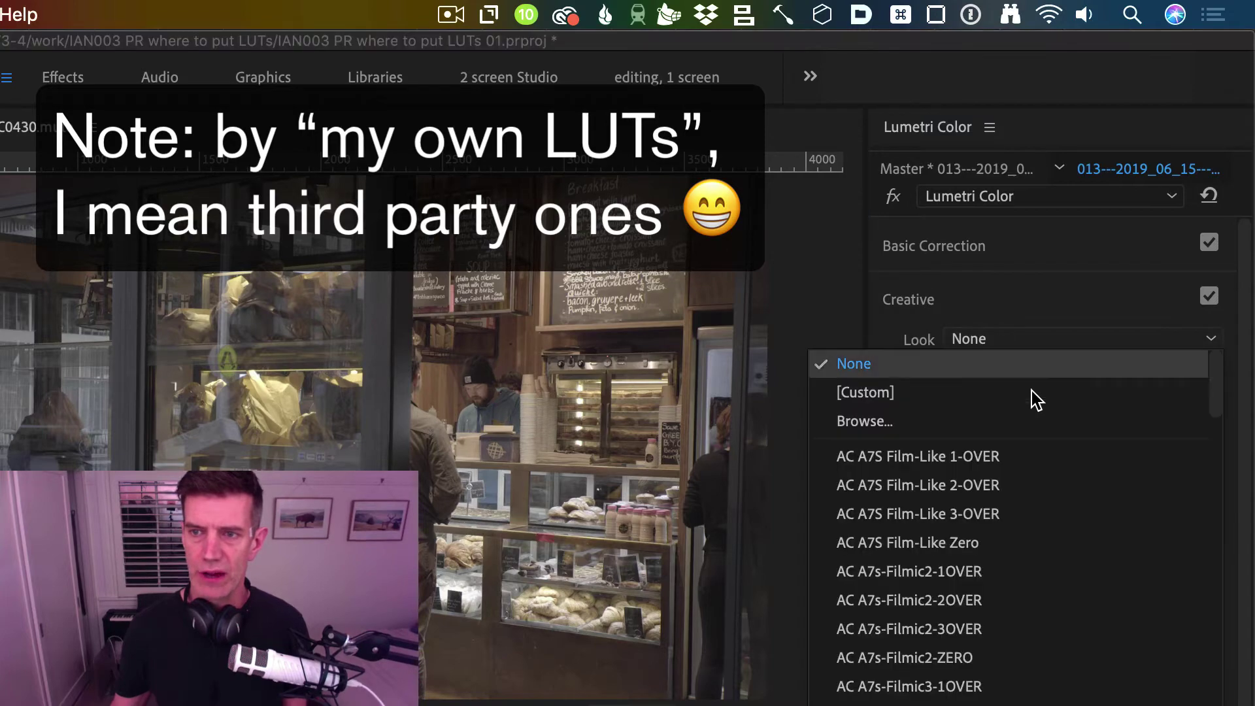
scroll(1039, 448, "down", 10)
scroll(1019, 523, "down", 15)
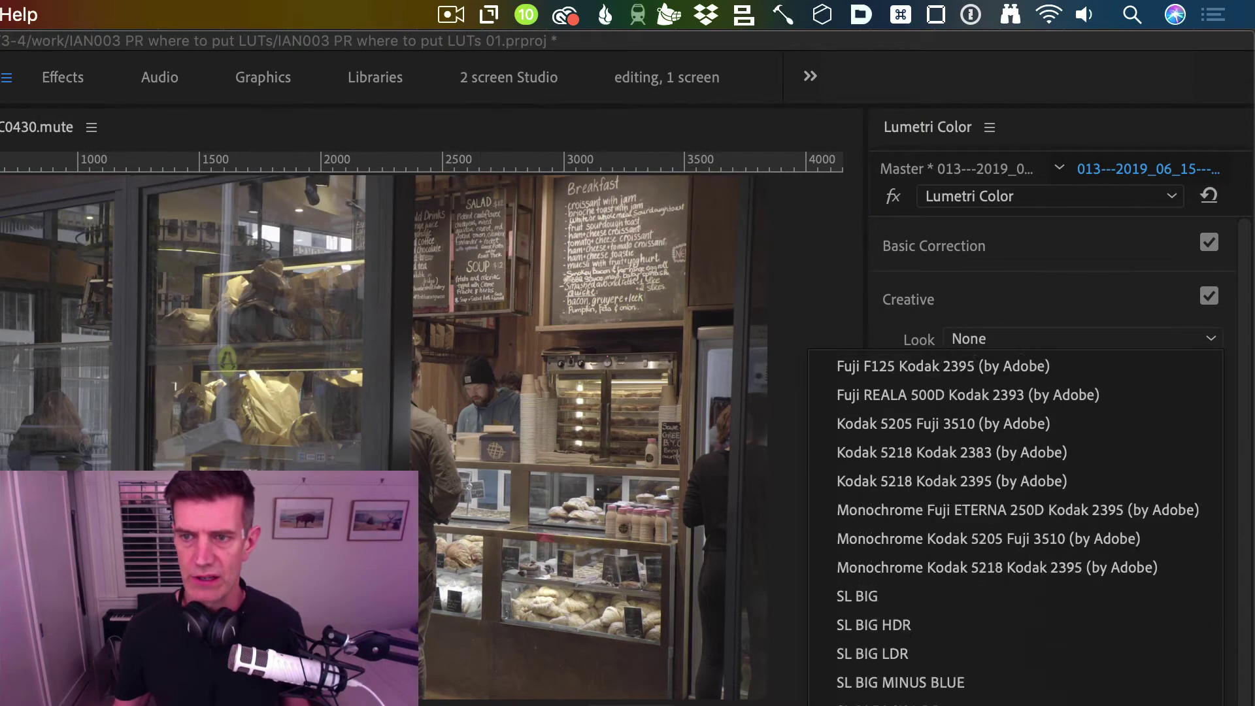
scroll(1020, 523, "up", 20)
left_click(955, 305)
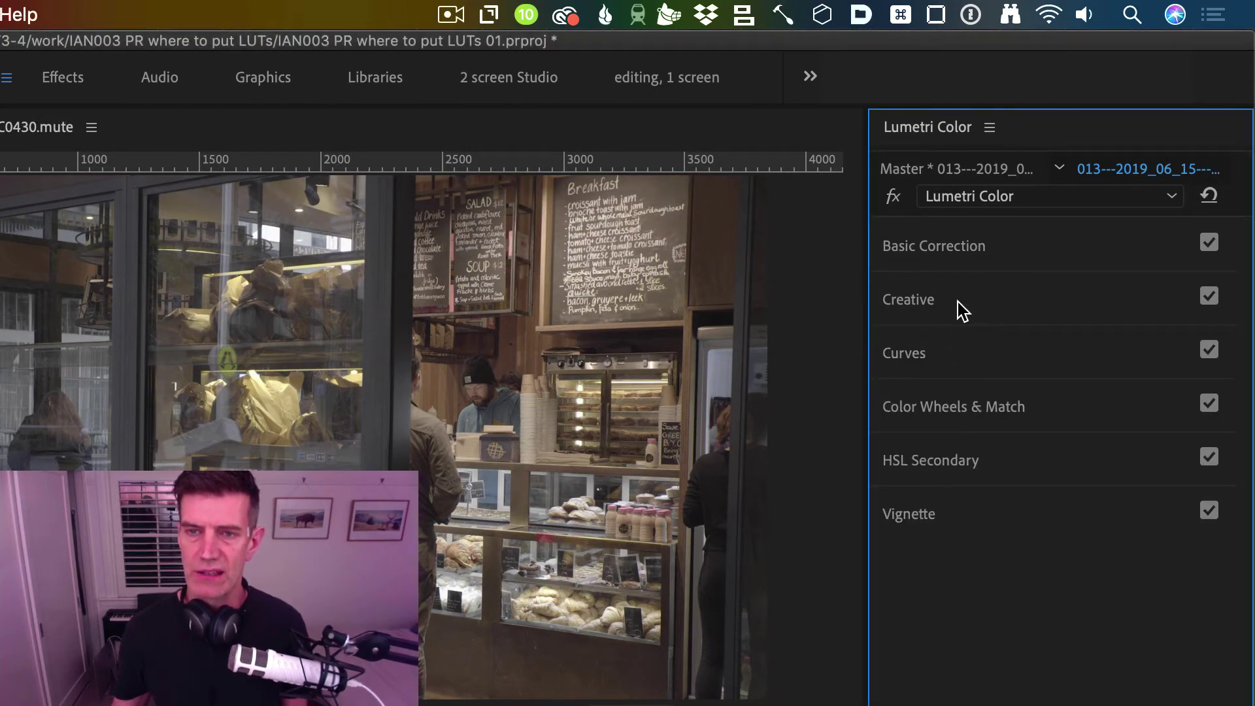
left_click(926, 302)
left_click(1040, 339)
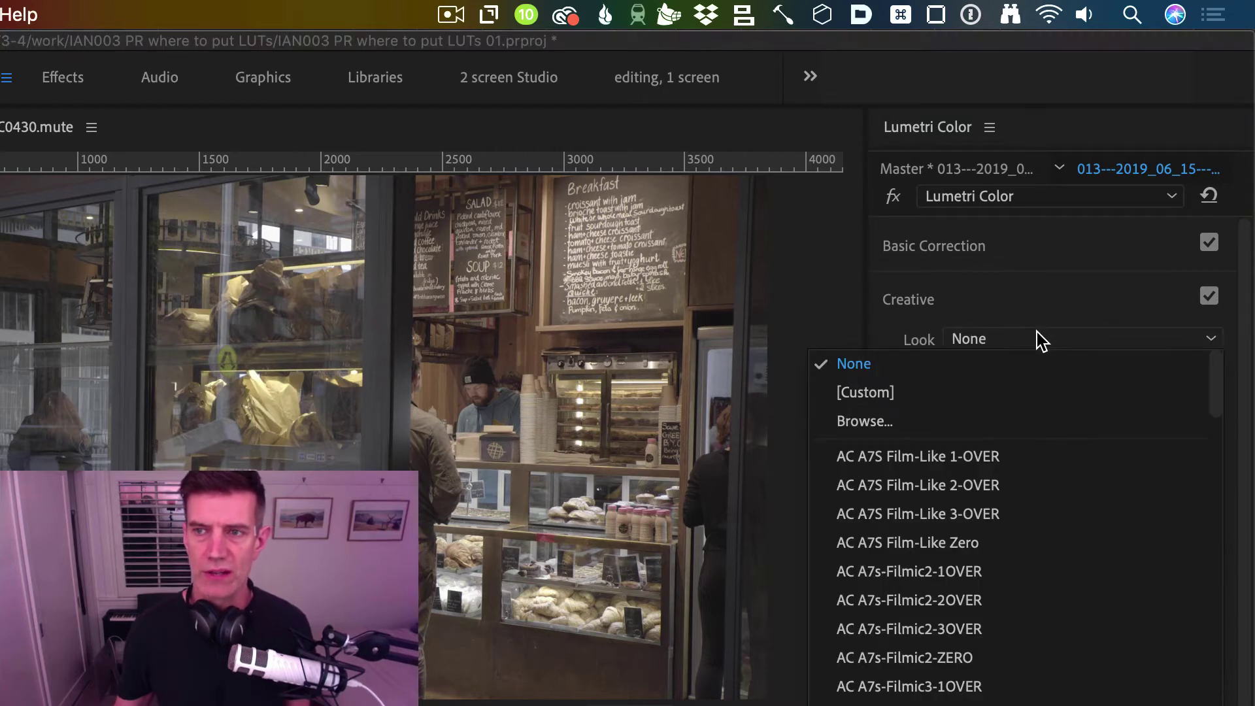
scroll(1020, 523, "down", 20)
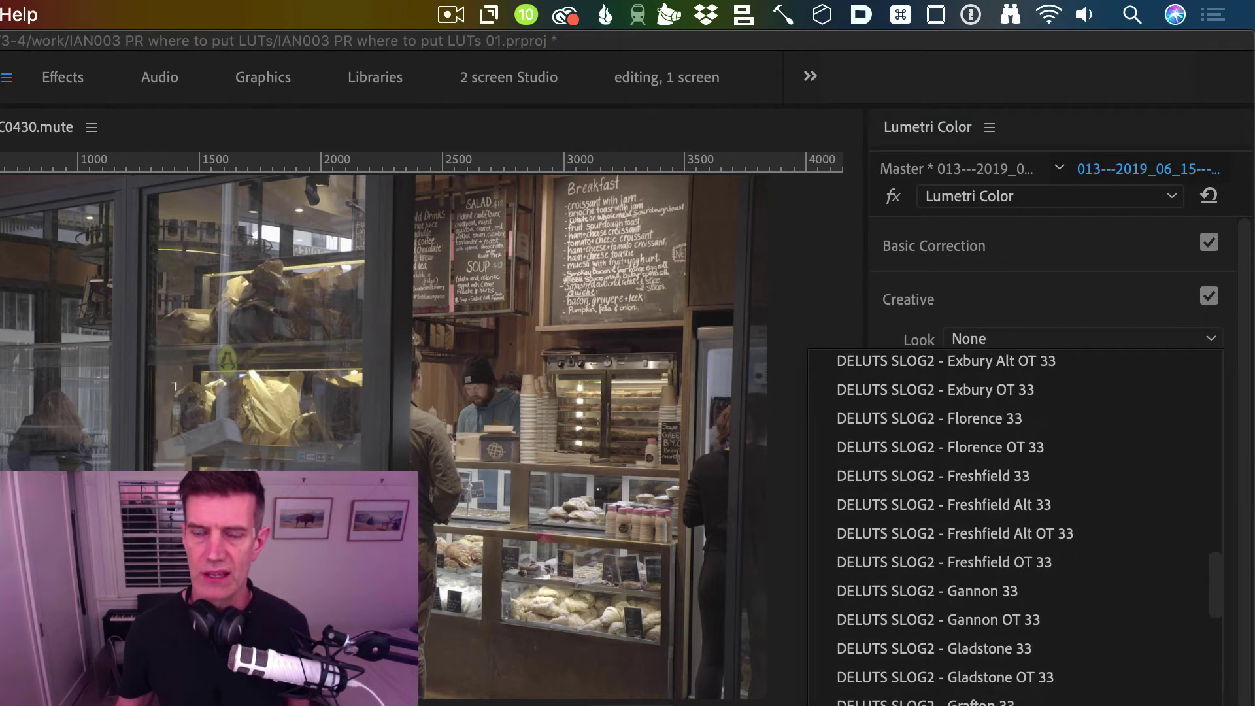
left_click(771, 399)
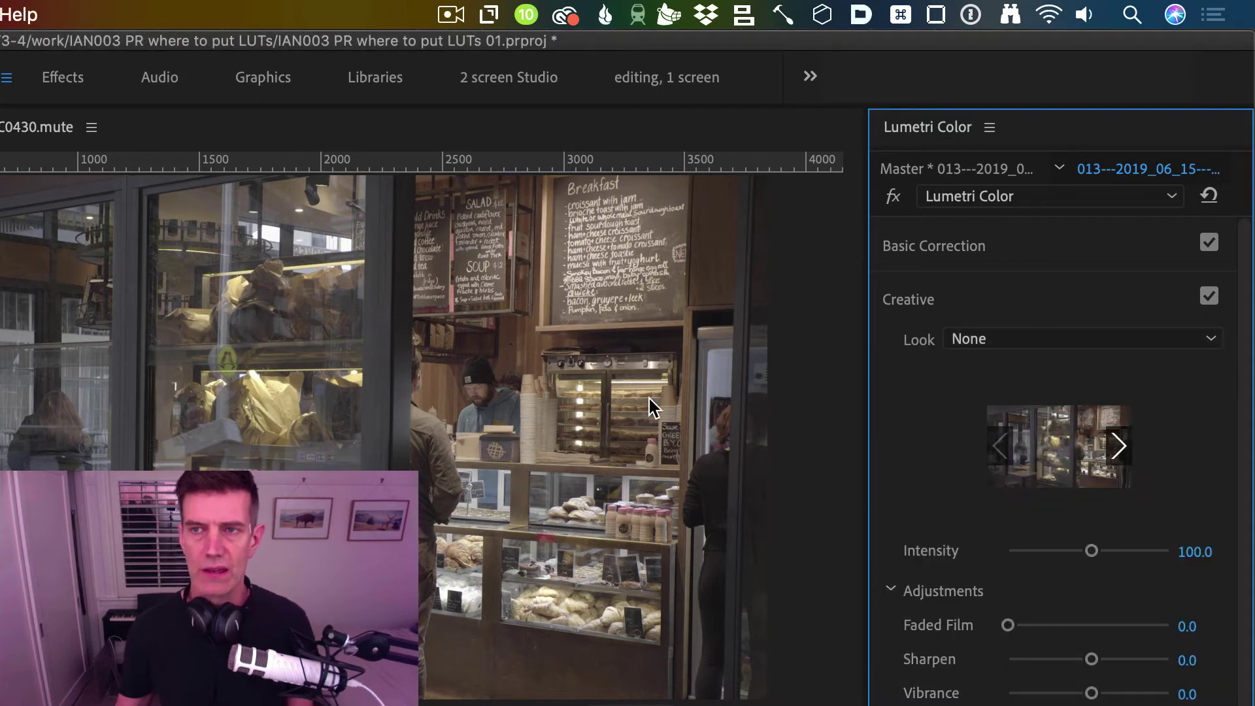
Step: Review the Input LUT list in Basic Correction without picking one
left_click(988, 246)
left_click(1022, 286)
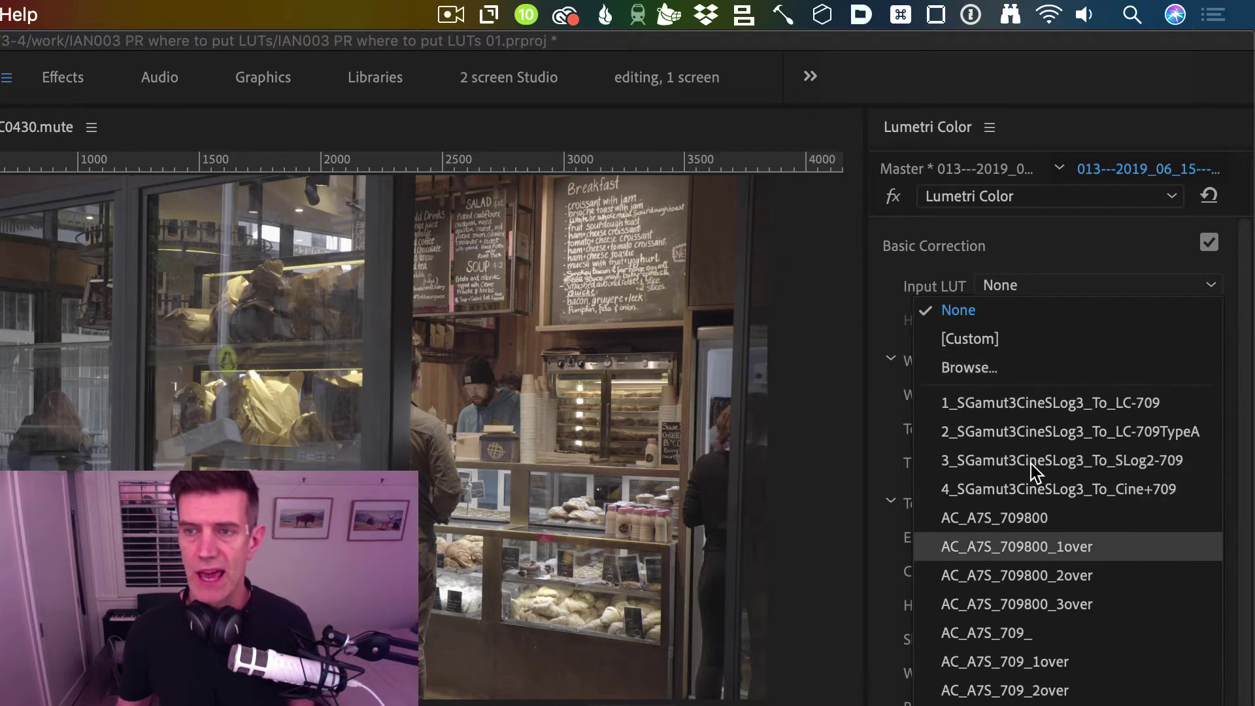
left_click(977, 248)
left_click(978, 248)
Step: Step through the Creative look previews using the next-look arrow
left_click(957, 300)
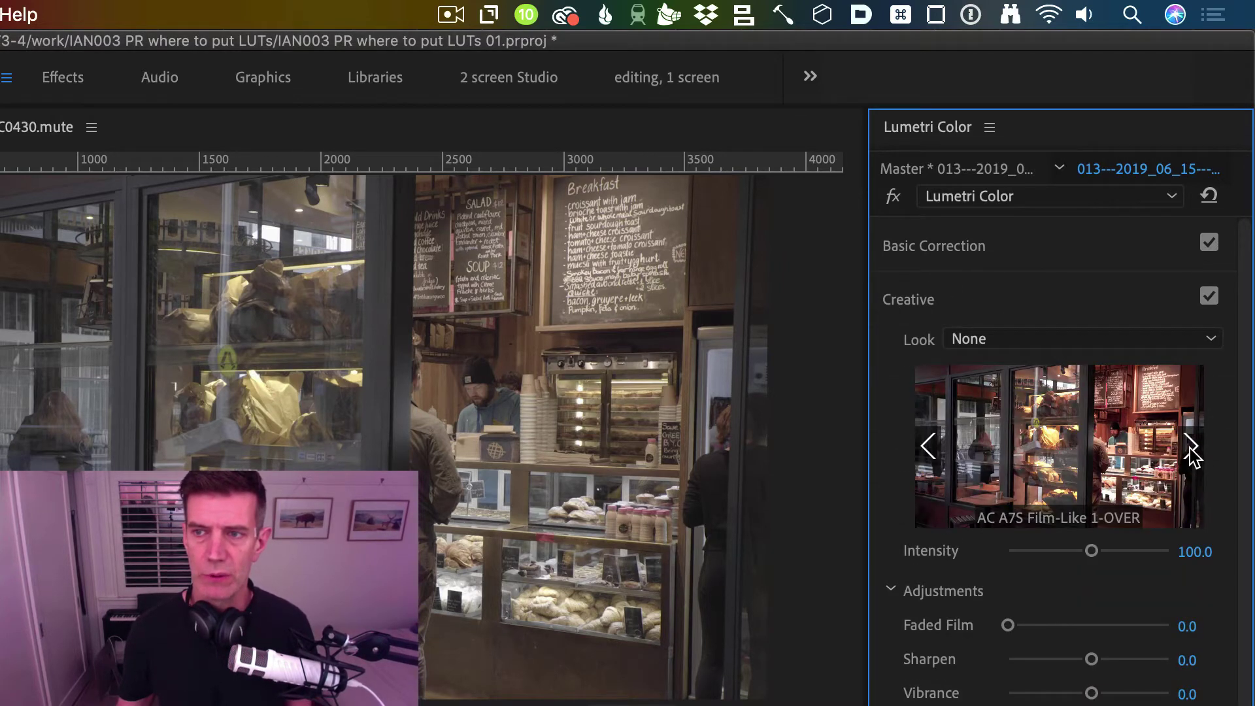
left_click(1190, 448)
left_click(1192, 446)
left_click(1192, 445)
left_click(1192, 444)
left_click(1192, 444)
left_click(1194, 444)
left_click(1194, 444)
left_click(1193, 444)
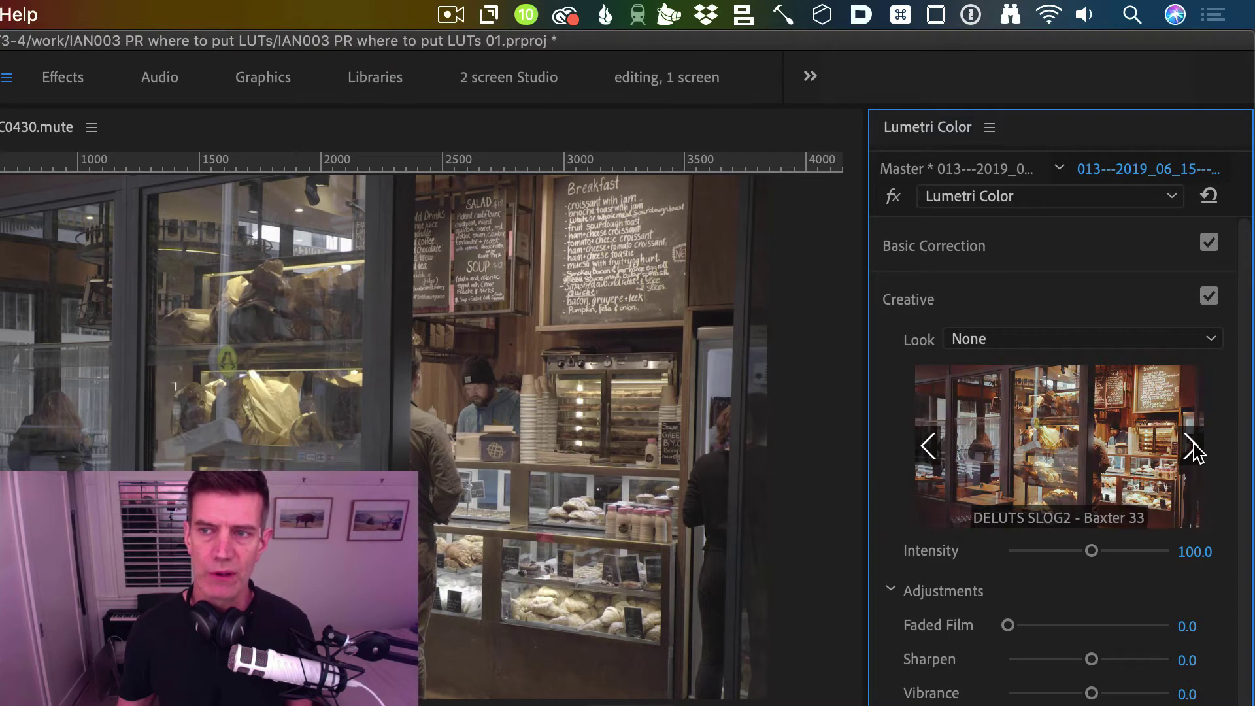
left_click(1193, 443)
Step: Apply the DELUTS SLOG2 - Bramshaw Alt 33 creative look
left_click(1184, 442)
left_click(1185, 447)
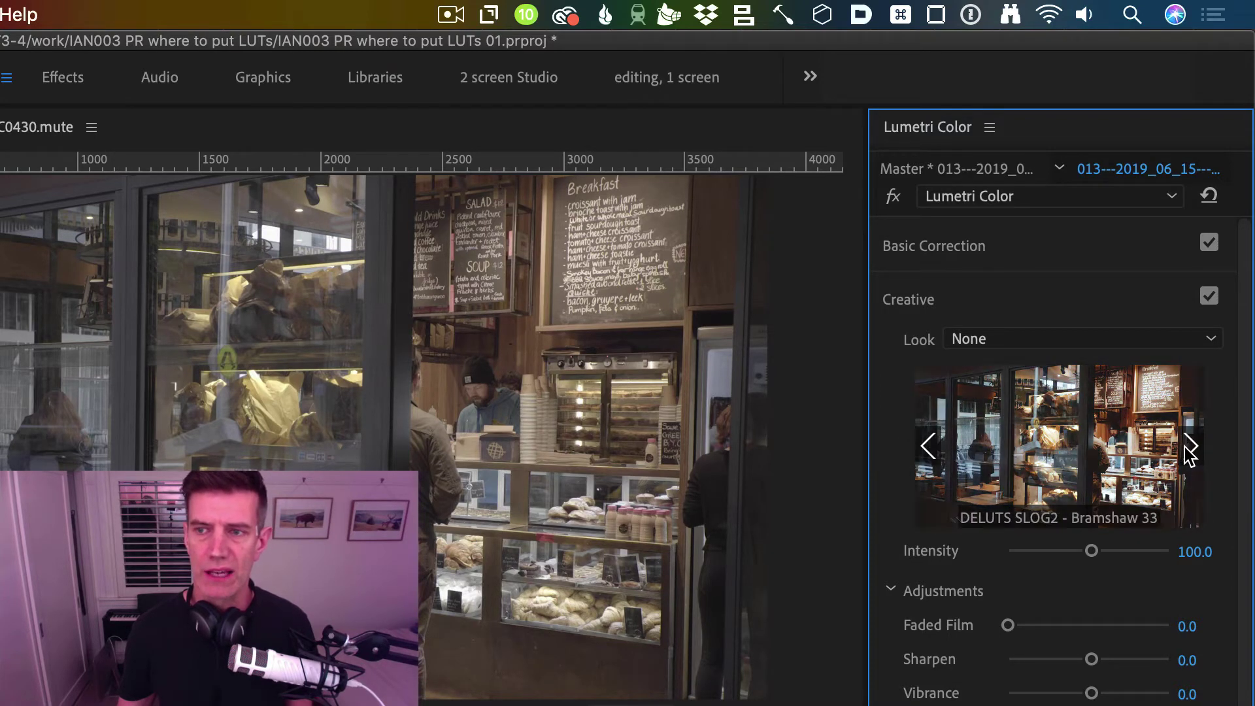
left_click(1189, 447)
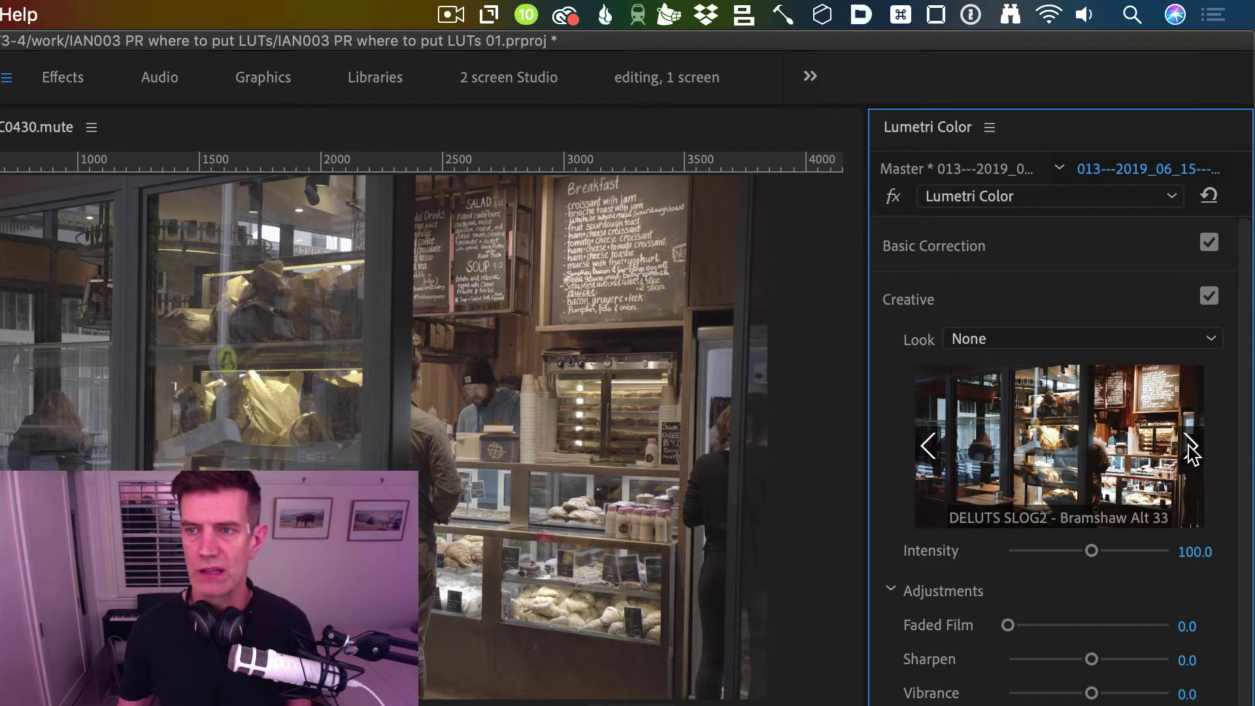
left_click(1085, 441)
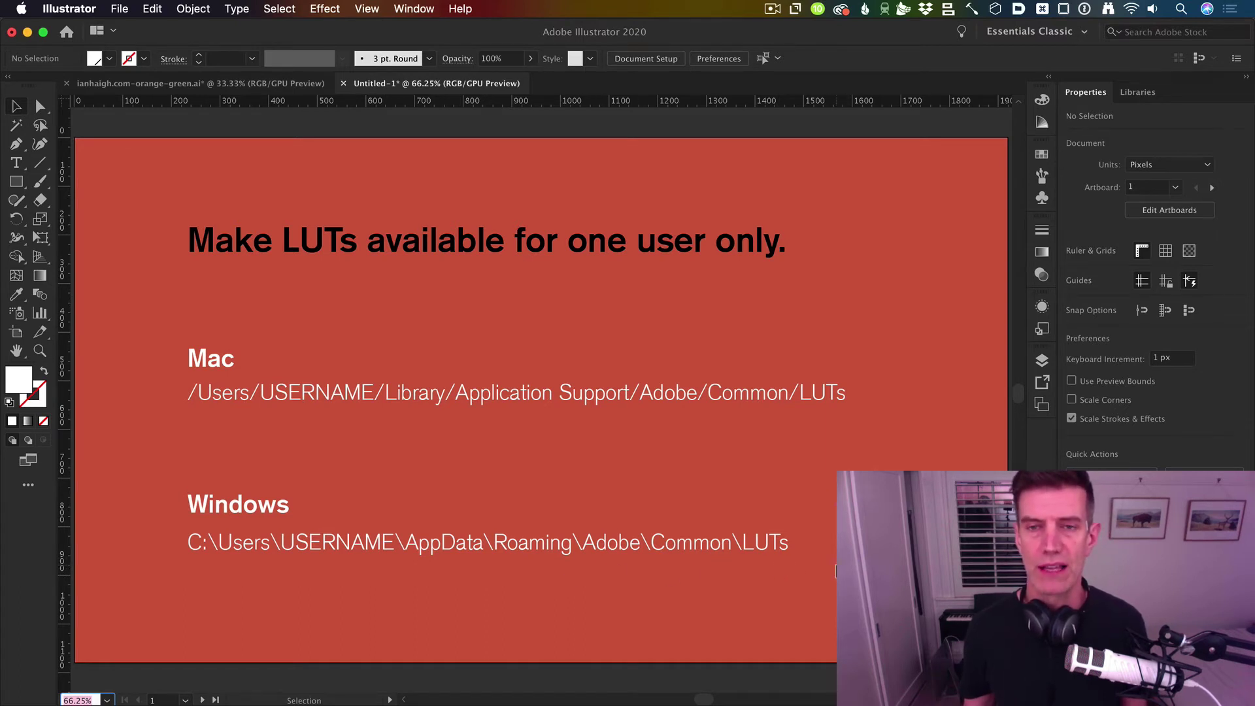
Step: Hide Illustrator and open the user Library folder from Finder's Go menu
key("super+Tab")
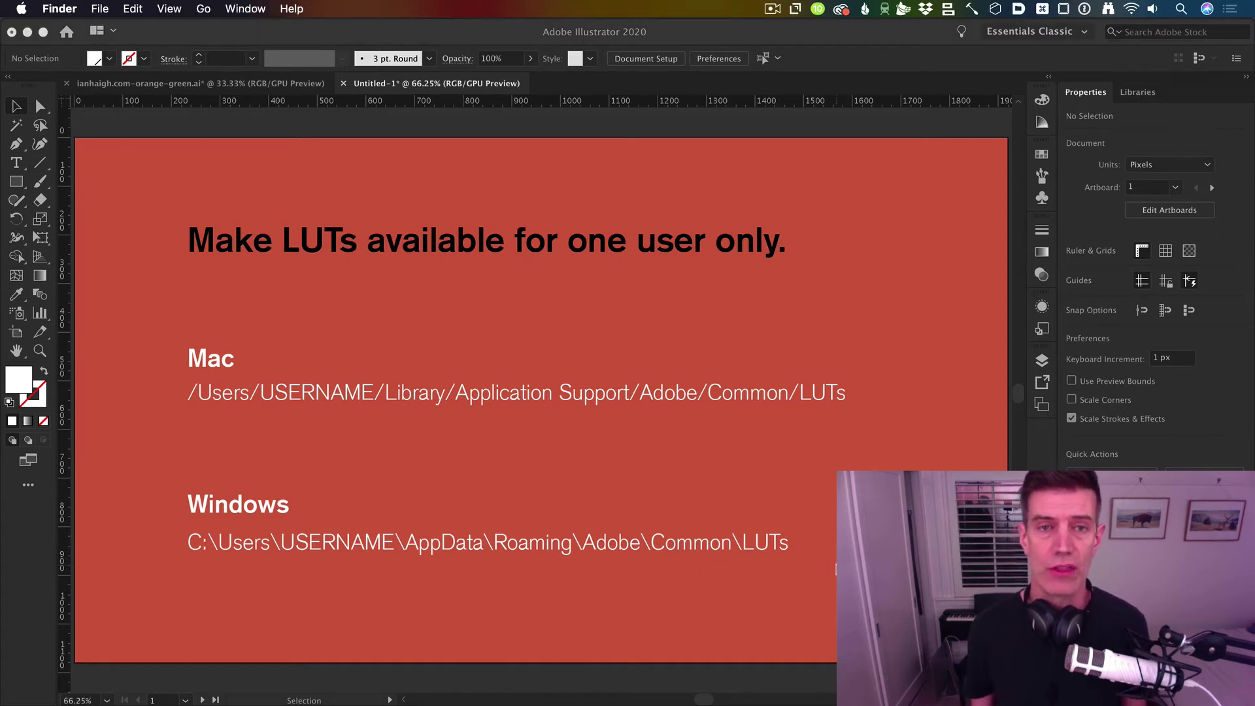
key("super+Tab")
key("super+h")
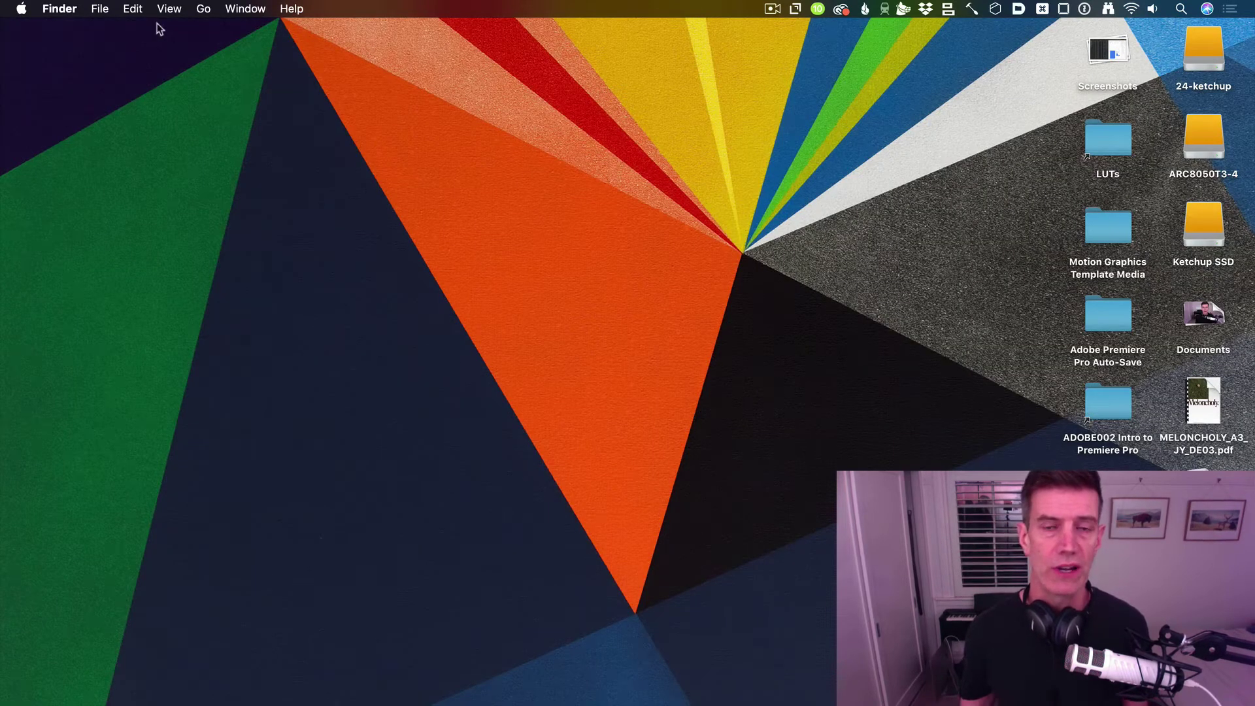
left_click(203, 9, "alt")
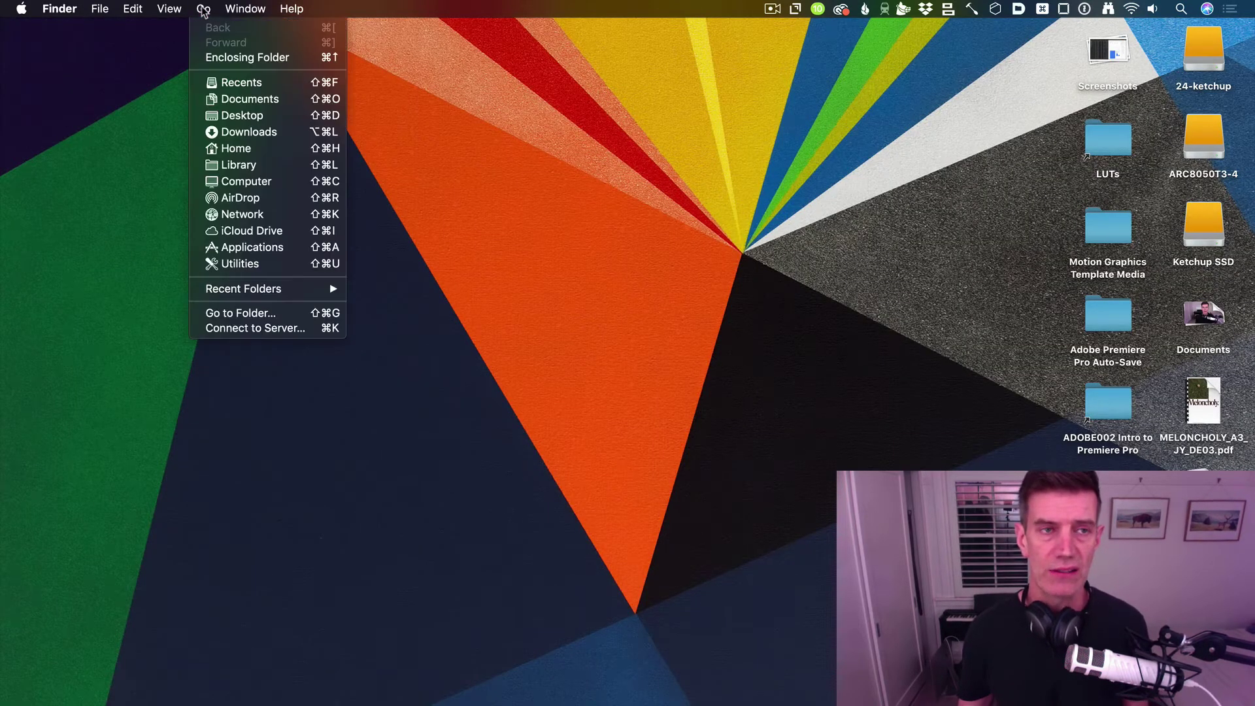
left_click(310, 169)
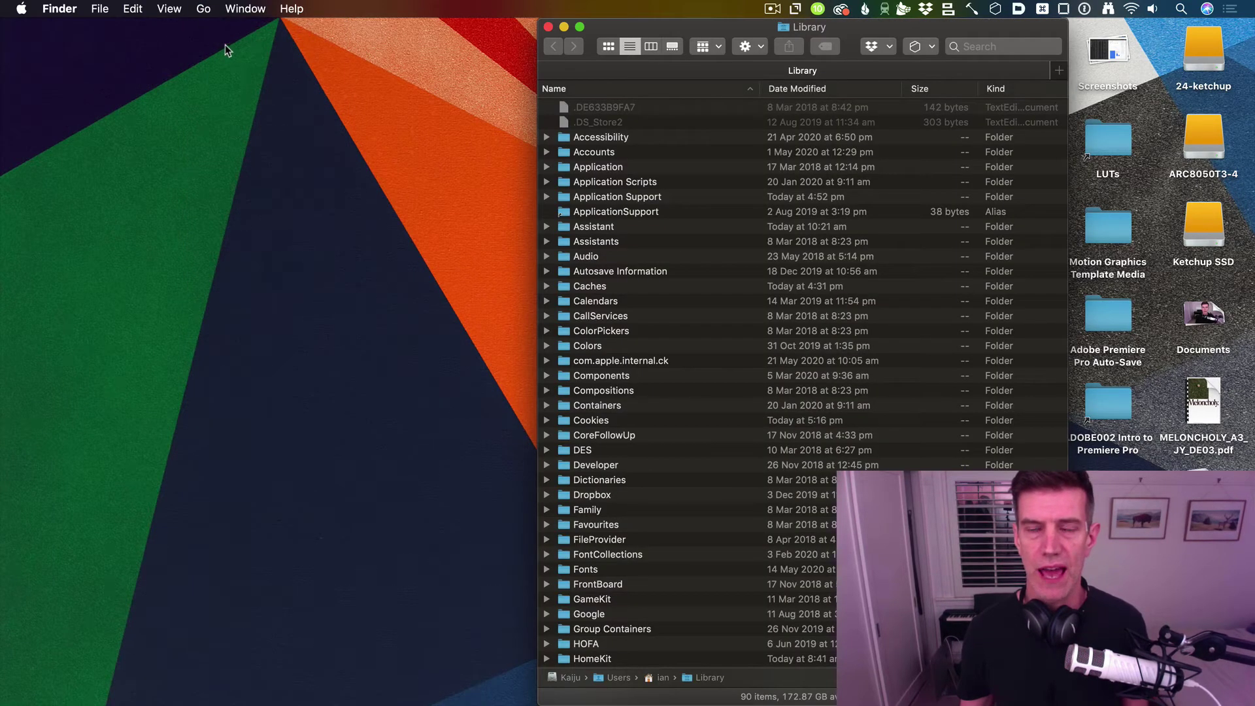
Step: Go to the user's home folder in Finder
left_click(204, 10)
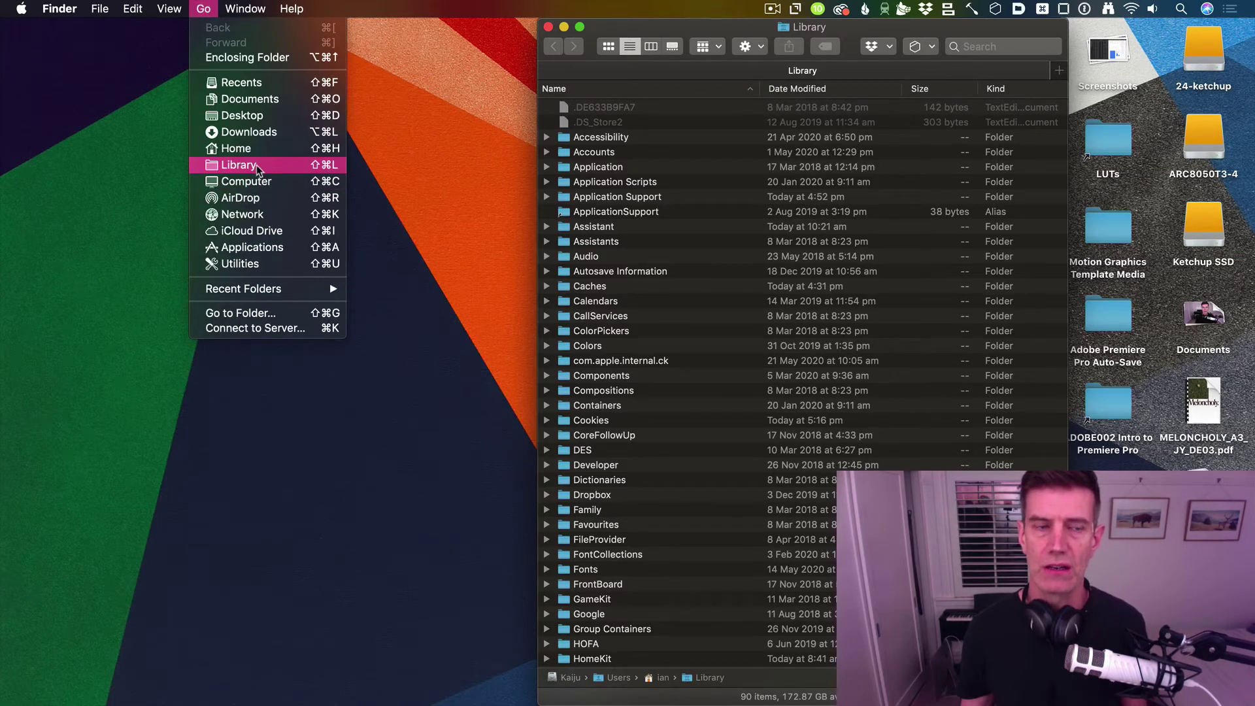
left_click(614, 275)
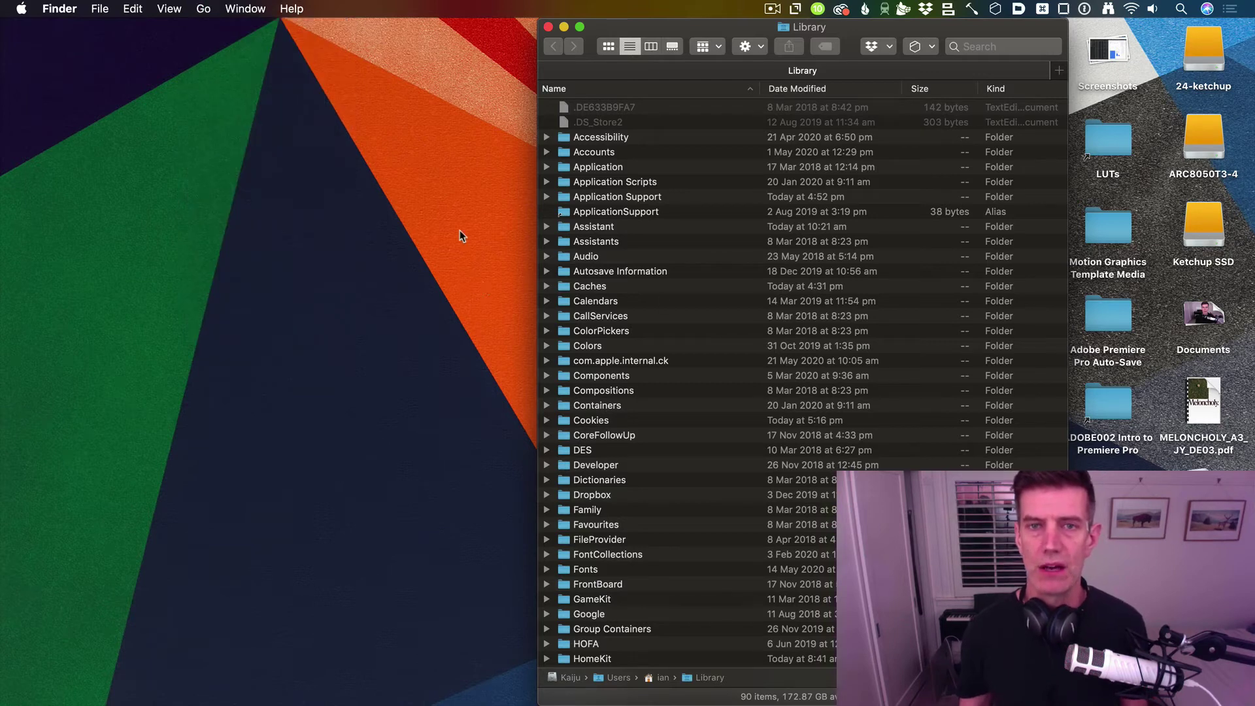
left_click(203, 9)
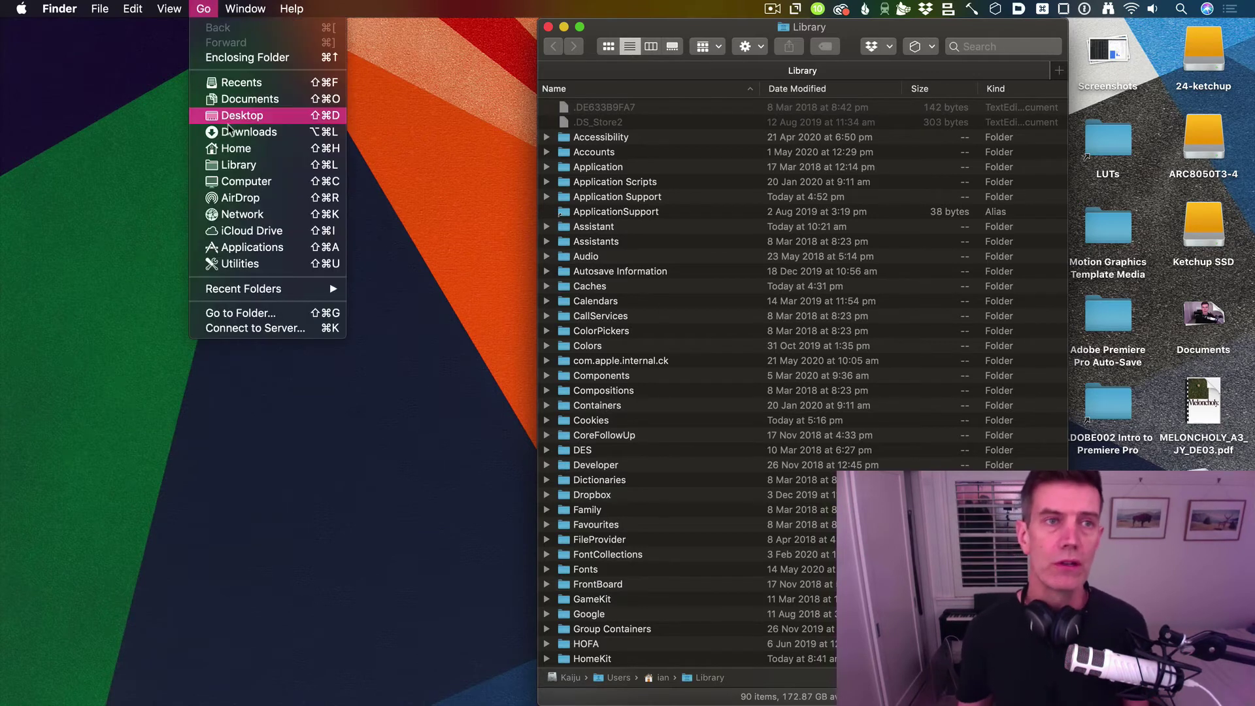
left_click(237, 148)
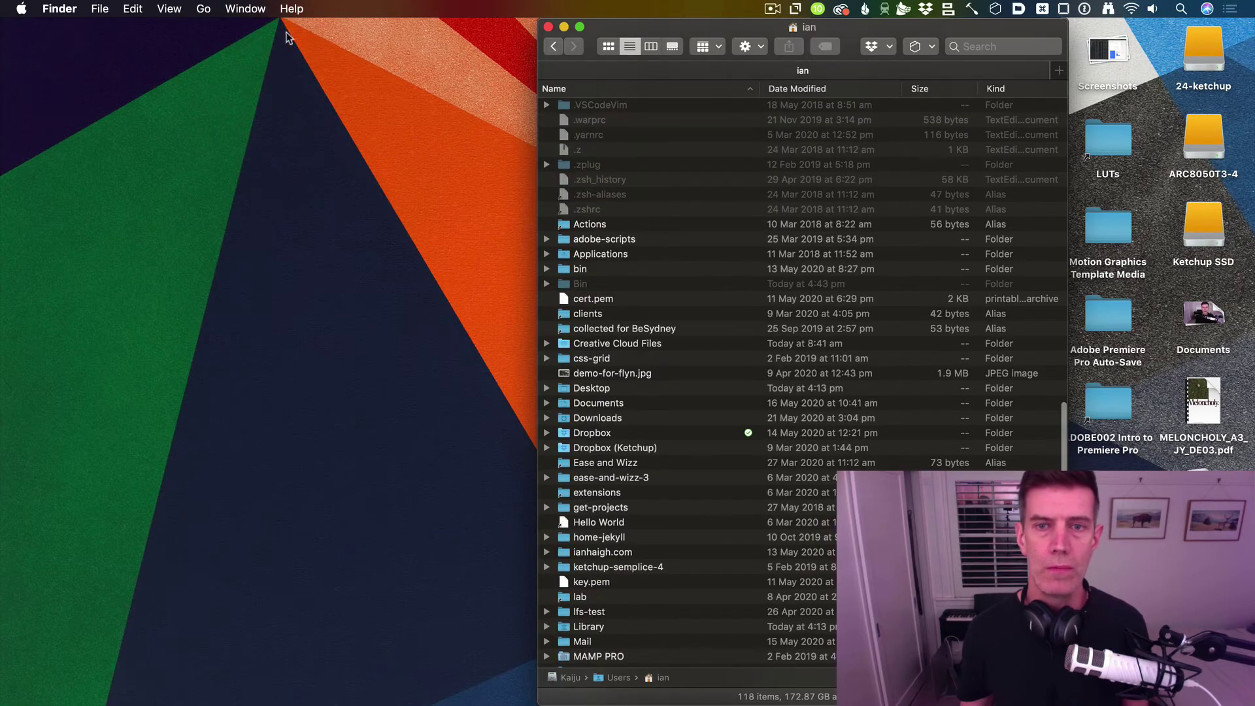
Step: Inspect the Finder view settings for the current folder
left_click(168, 9)
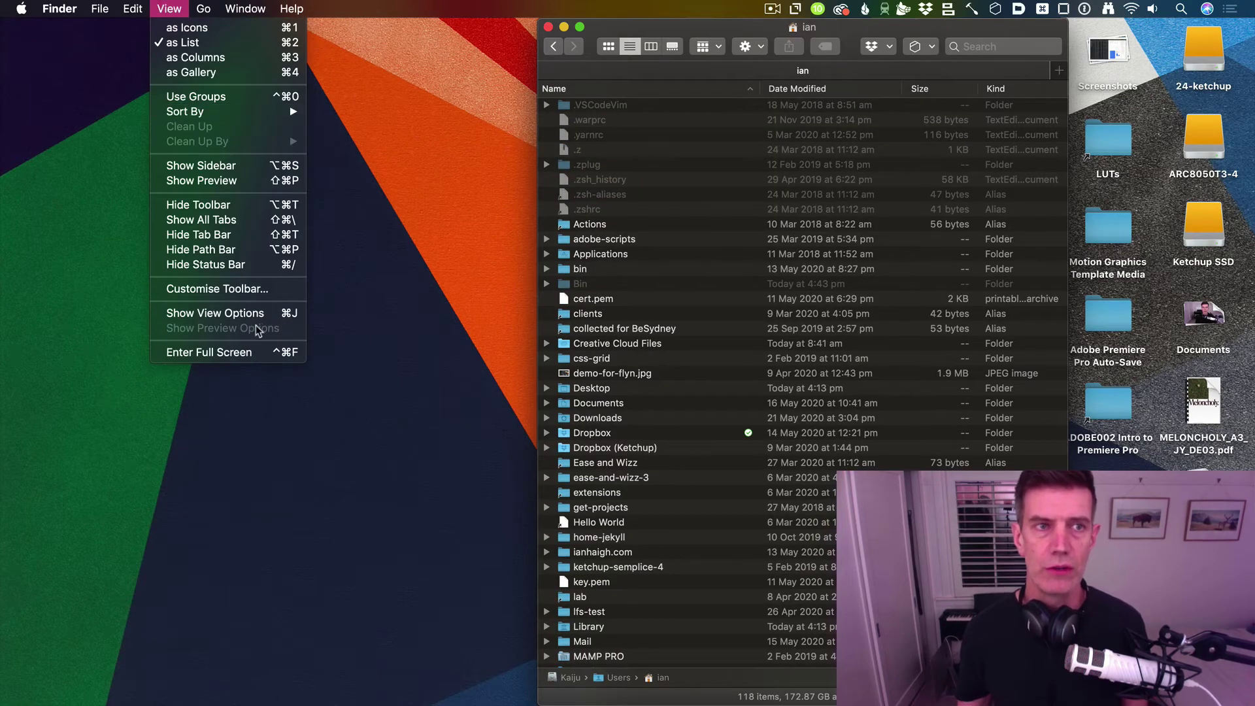
left_click(260, 313)
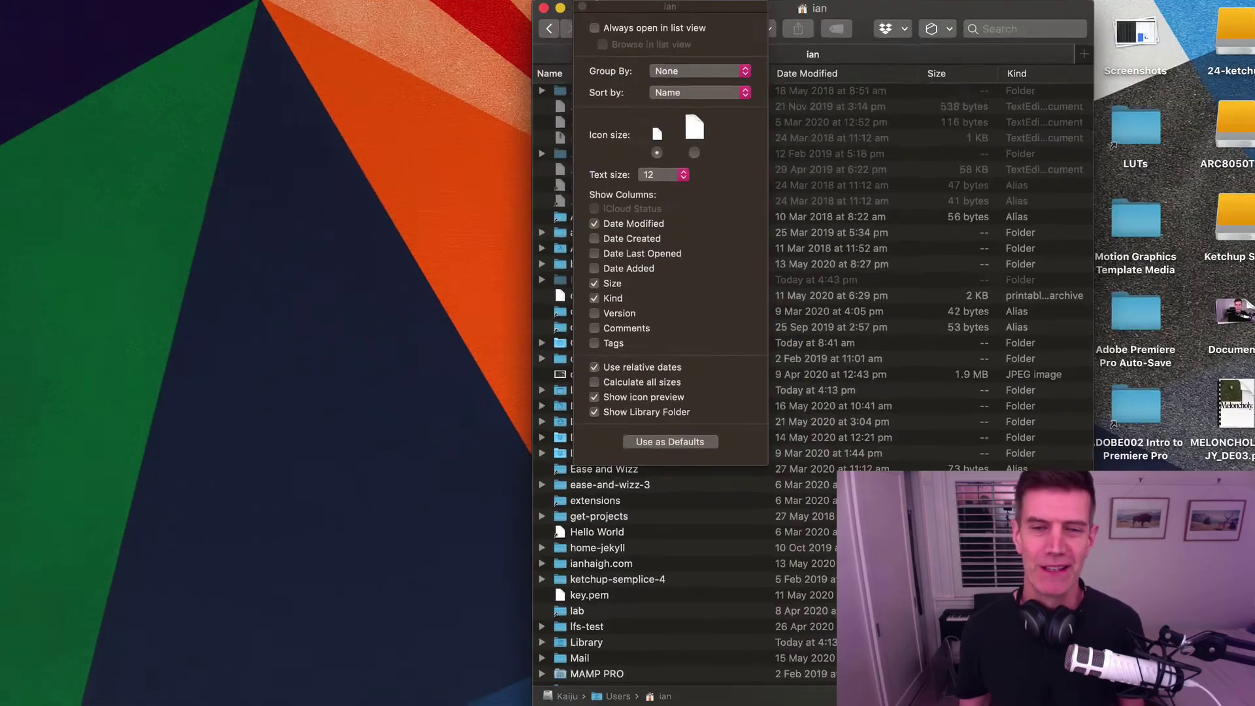
left_click(582, 6)
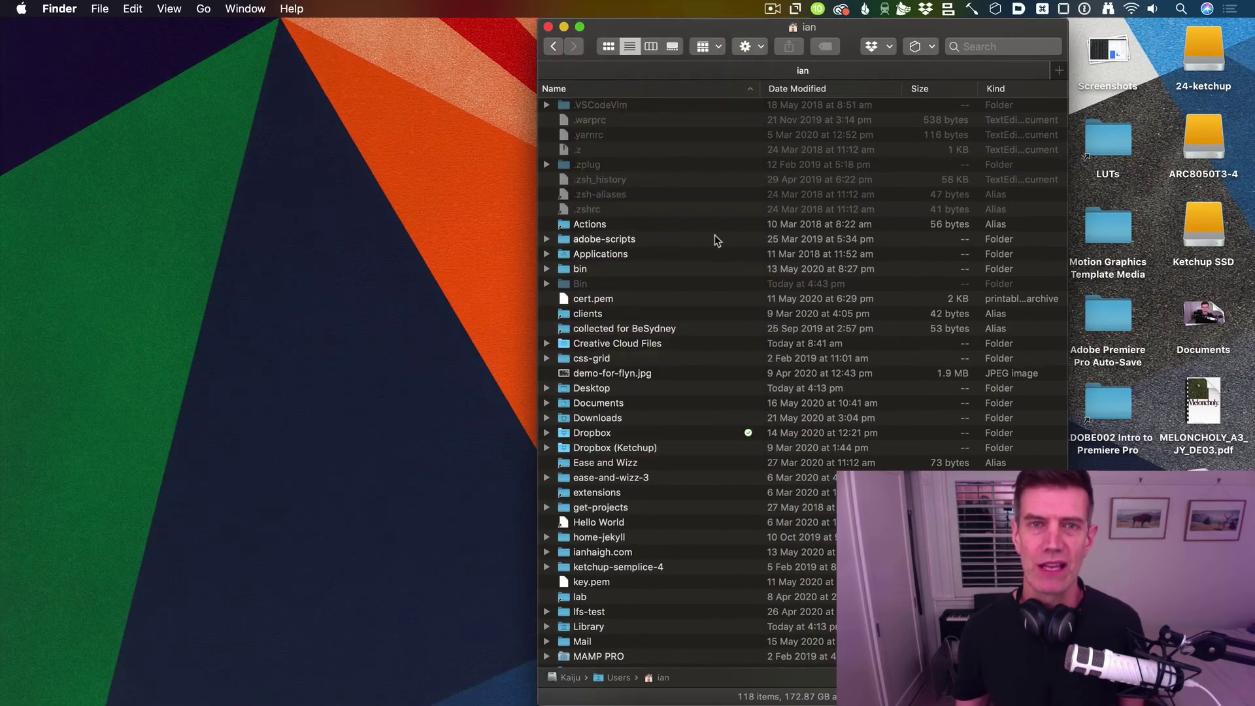
Step: Open Library > Application Support > Adobe > Common > LUTs, then return to Premiere Pro
left_click(203, 8)
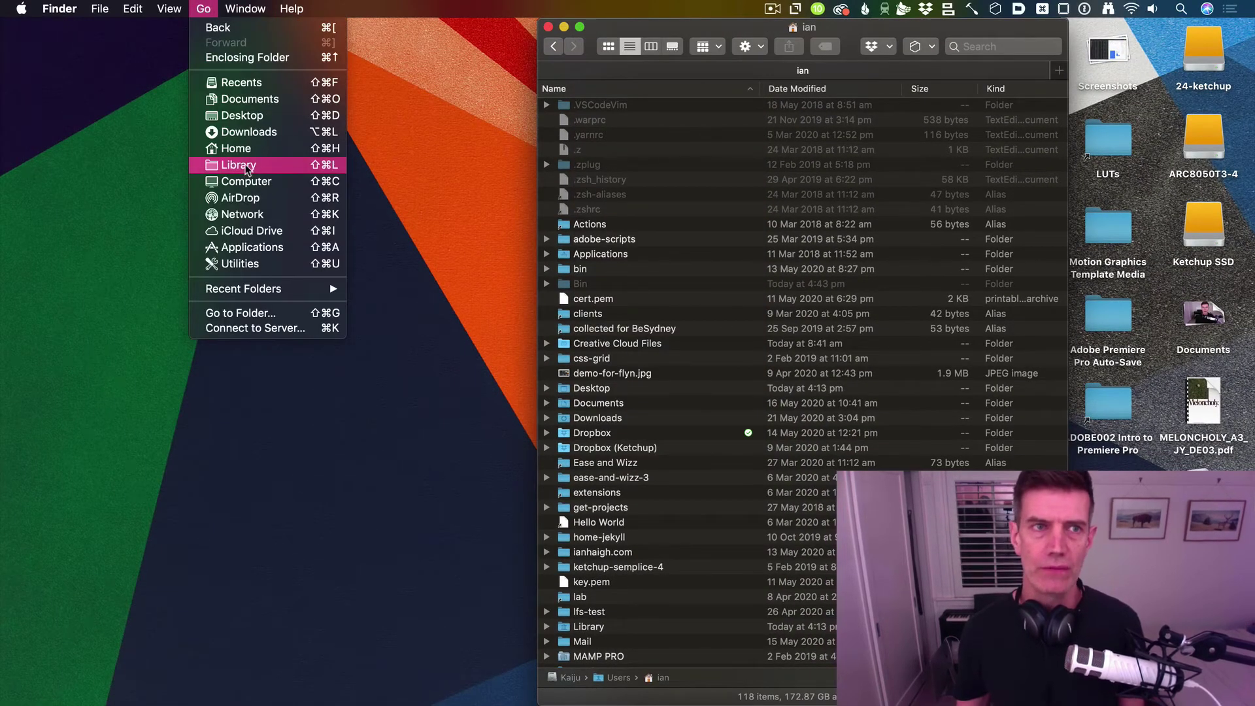
left_click(281, 172)
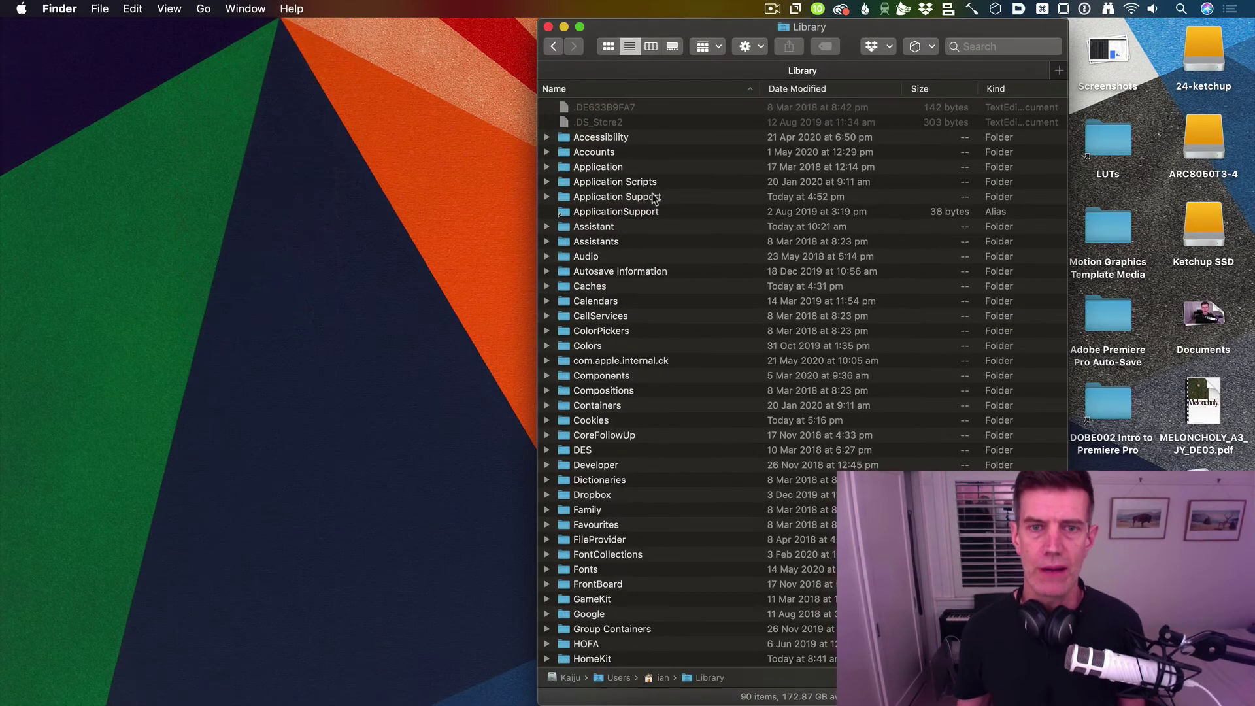
double_click(664, 195)
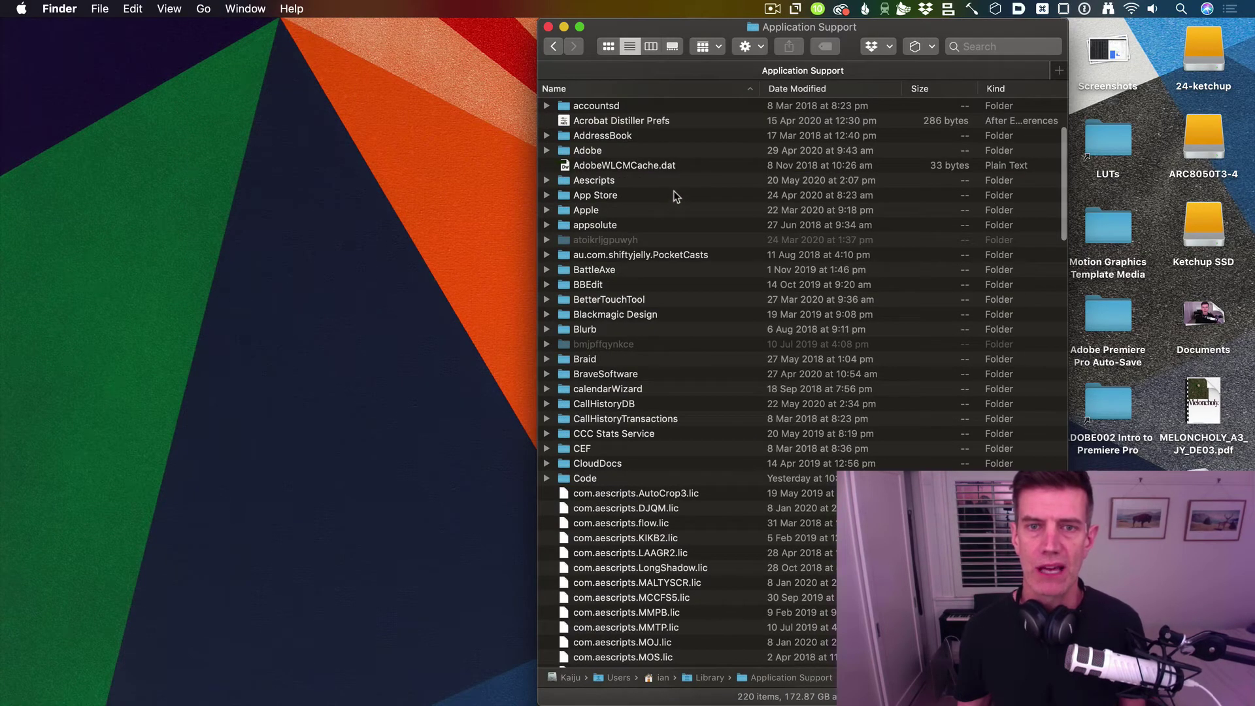
double_click(641, 149)
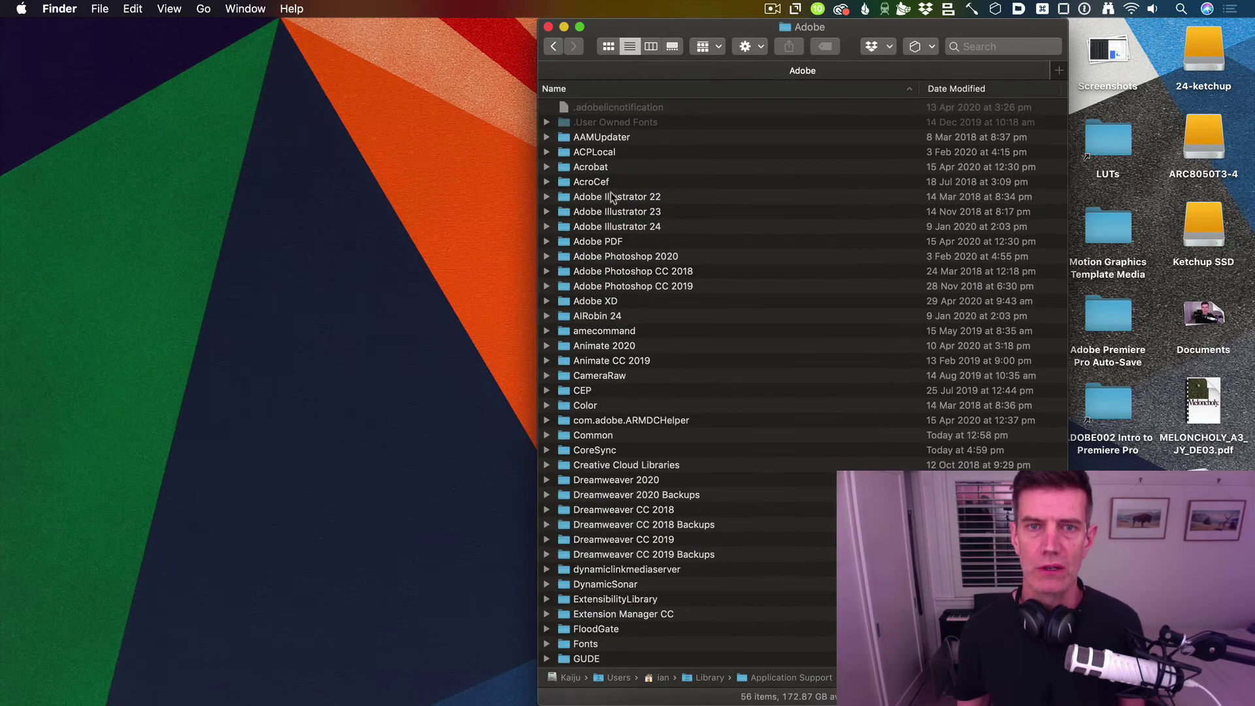
type("comm")
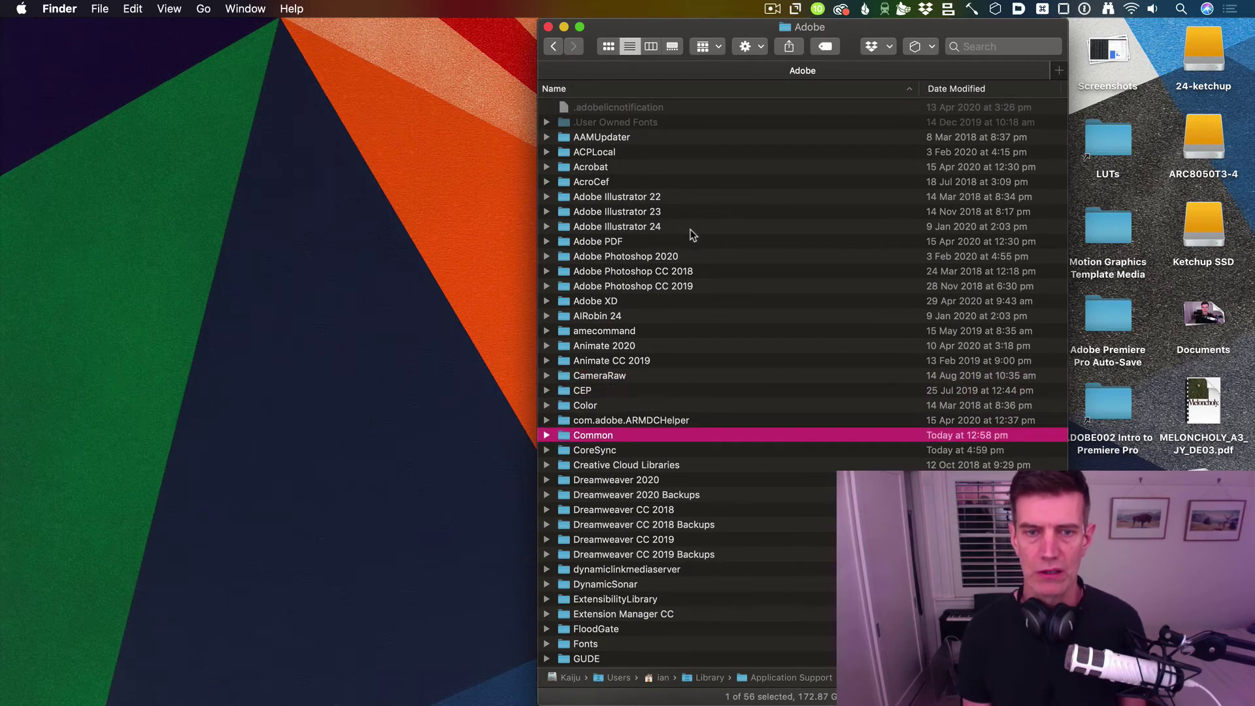
key("super+Down")
type("luts")
key("Up")
key("Up")
key("Up")
key("Up")
key("super+Down")
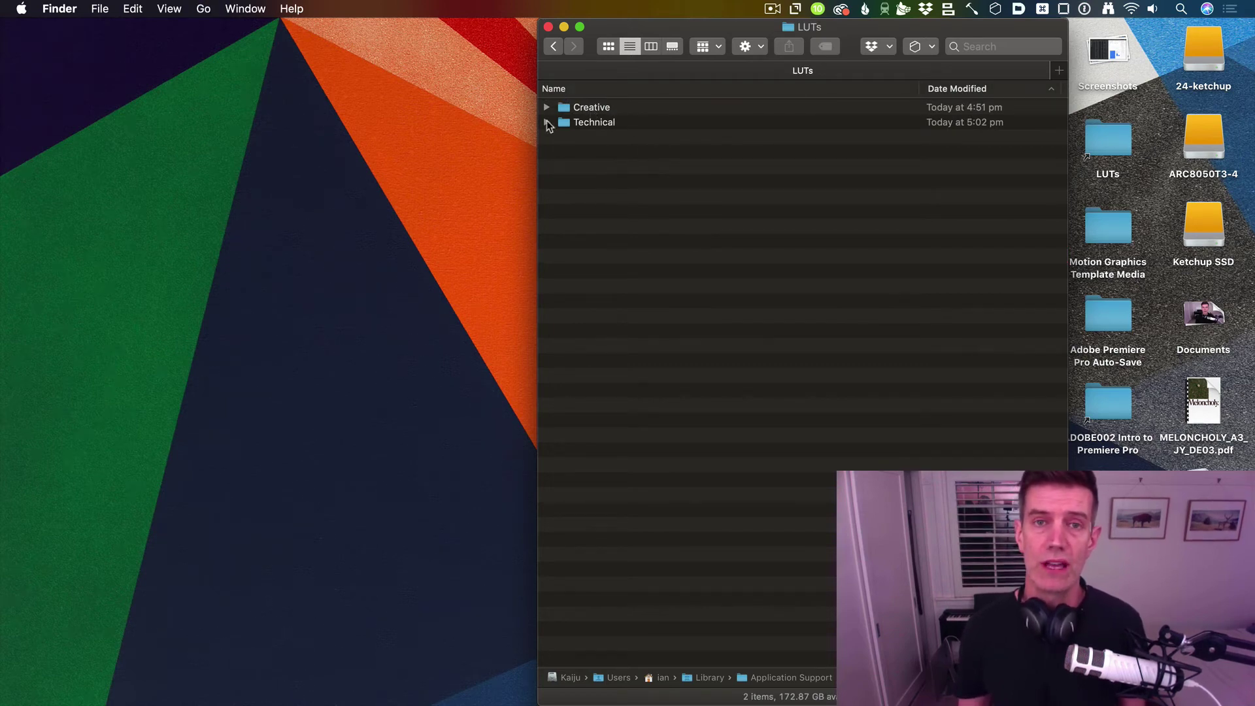
key("super+Tab")
key("super+Tab")
left_click(1078, 147)
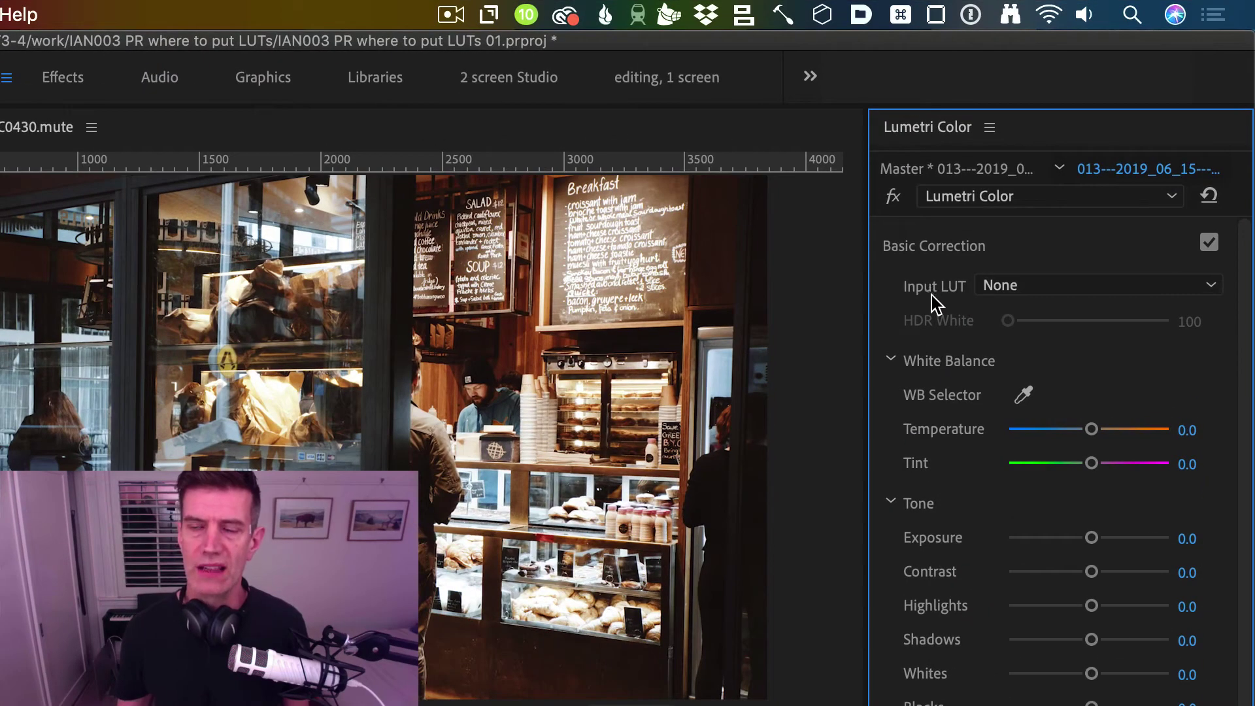
left_click(1007, 287)
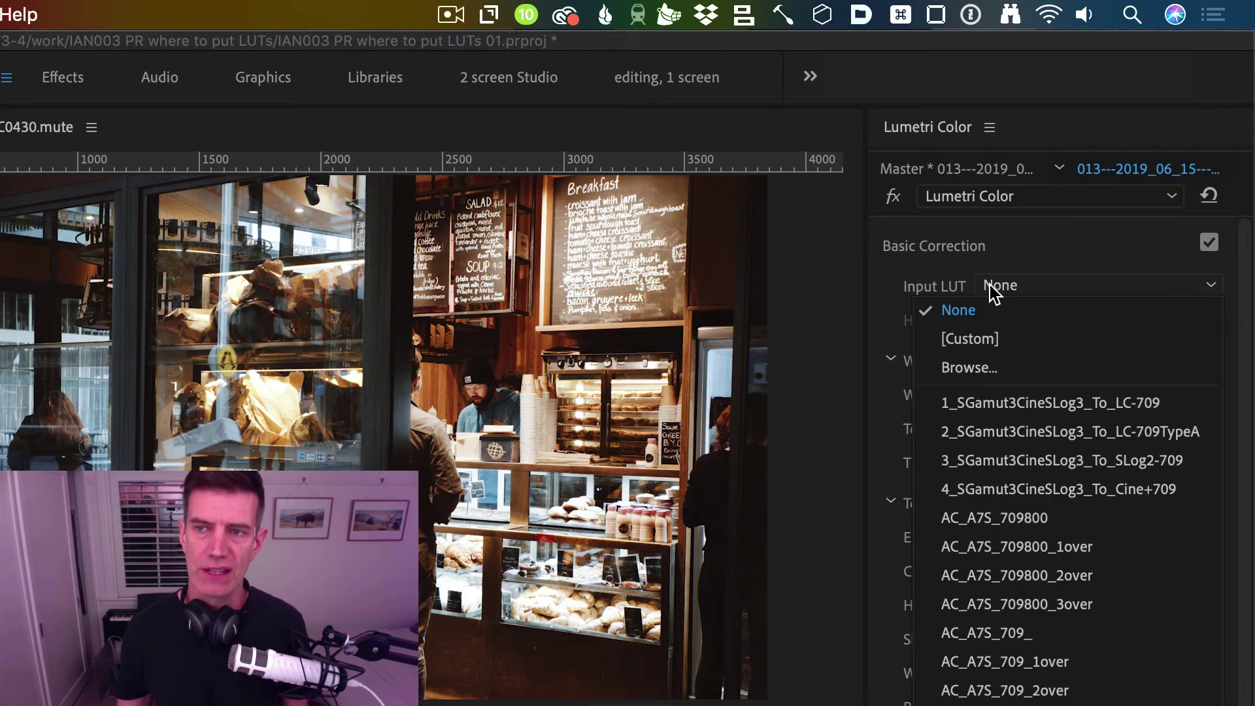
left_click(942, 273)
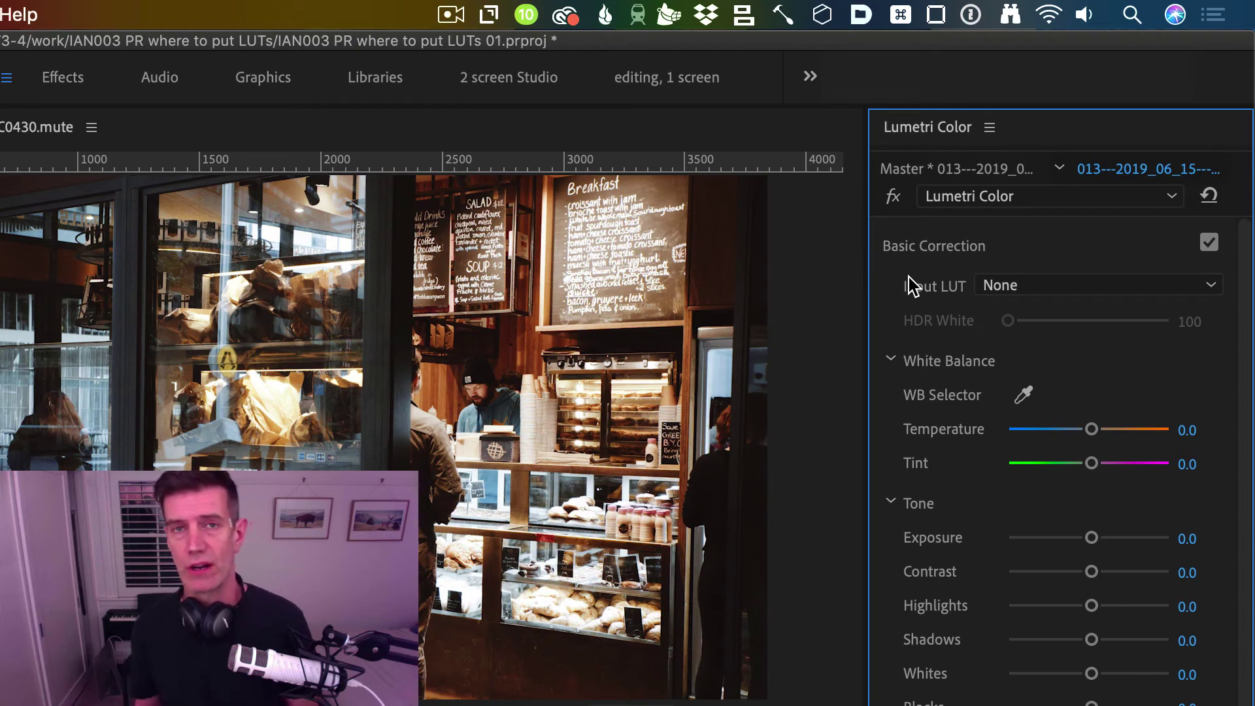
left_click(1016, 291)
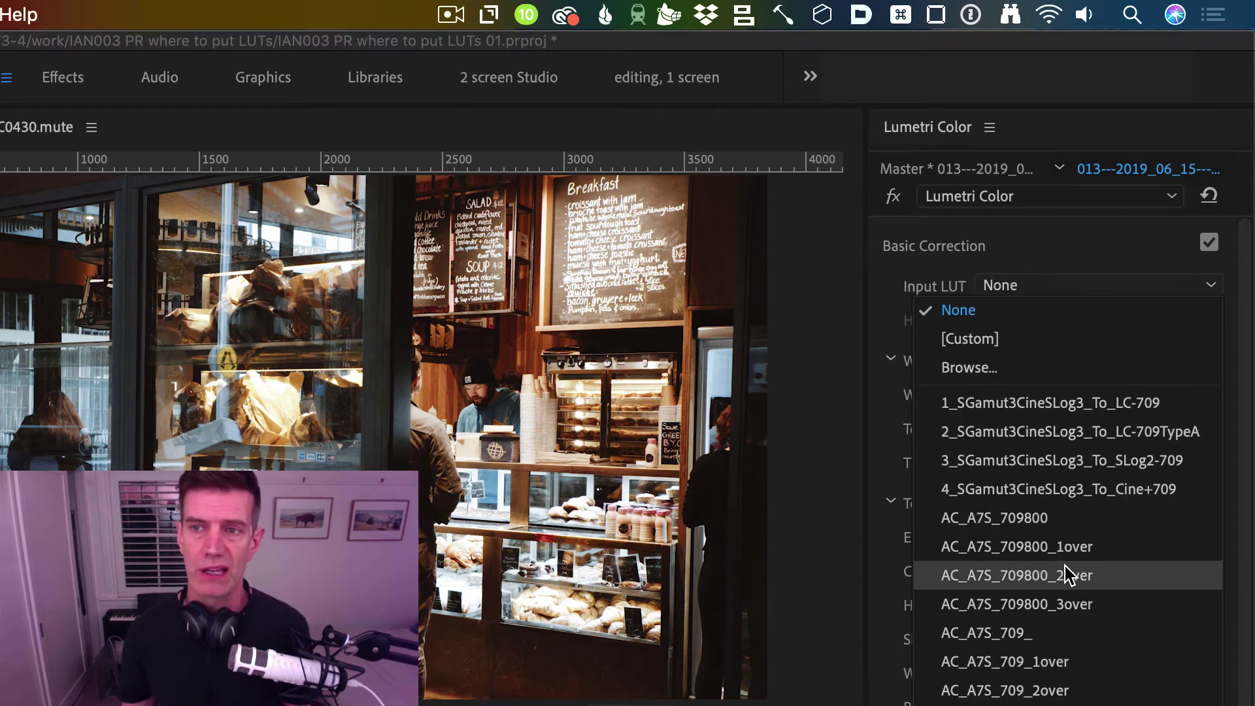
left_click(835, 209)
left_click(959, 248)
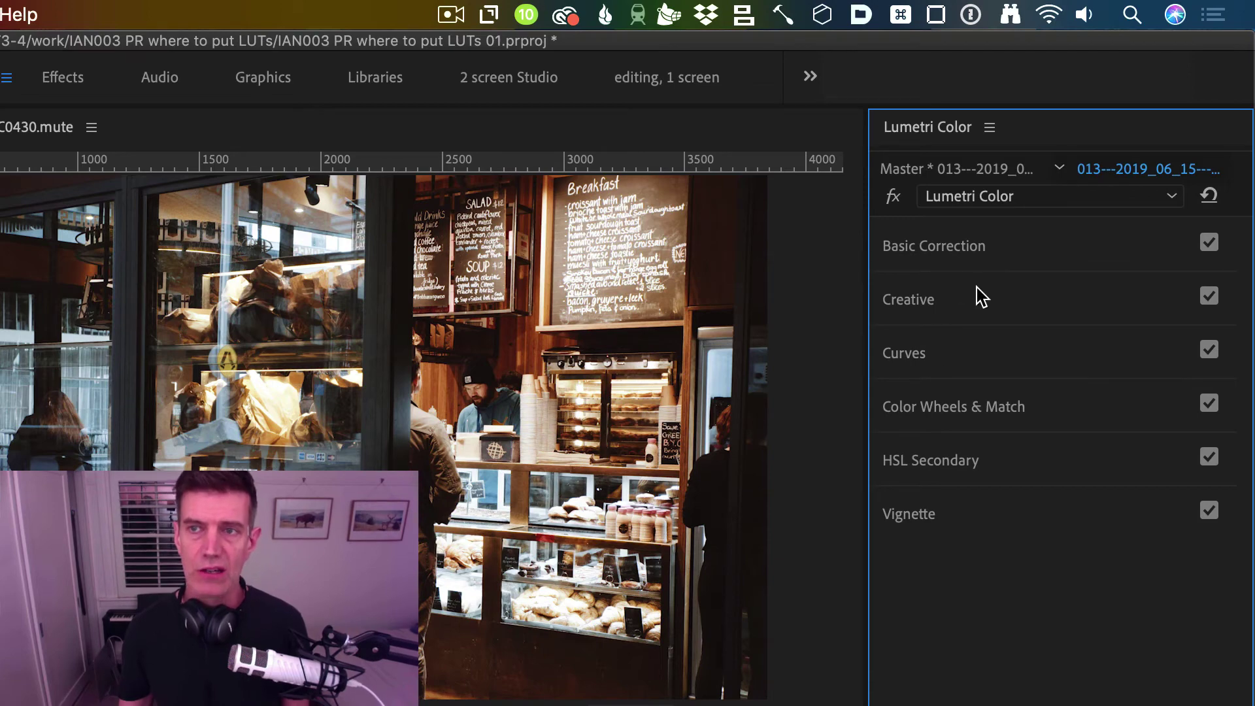
Step: Expand Lumetri's Creative section and check the Creative LUTs folder in Finder
left_click(957, 302)
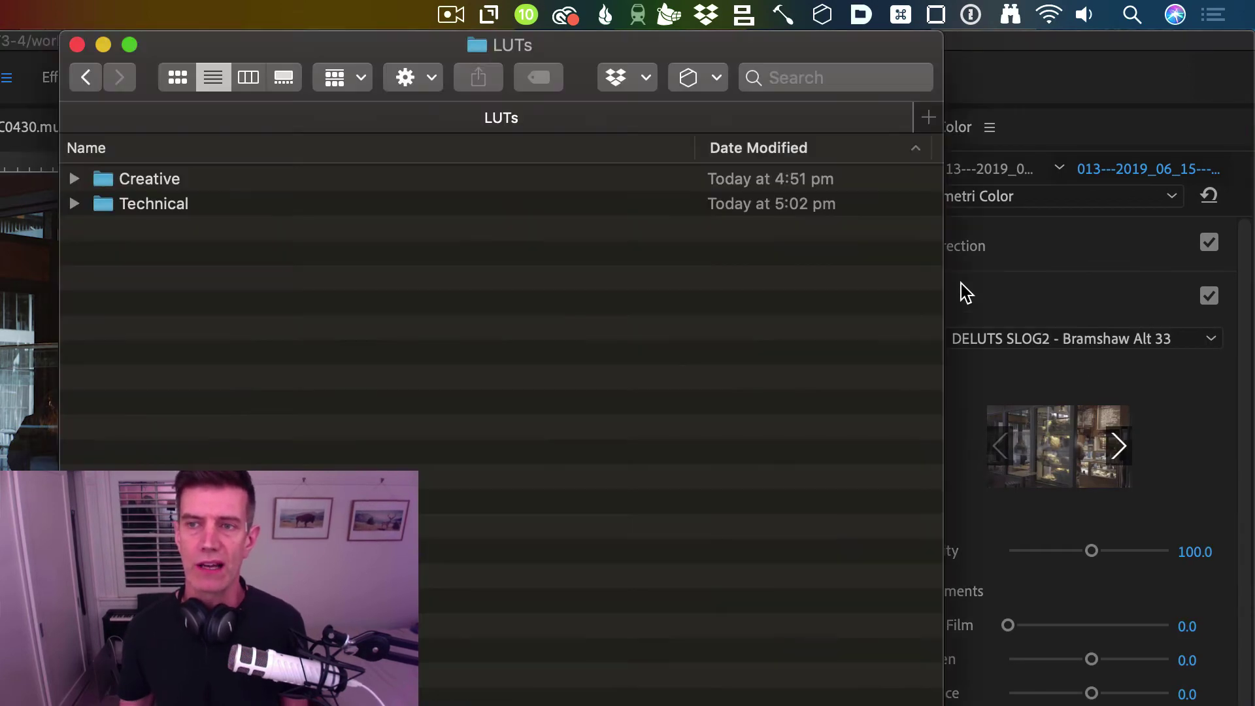
double_click(211, 183)
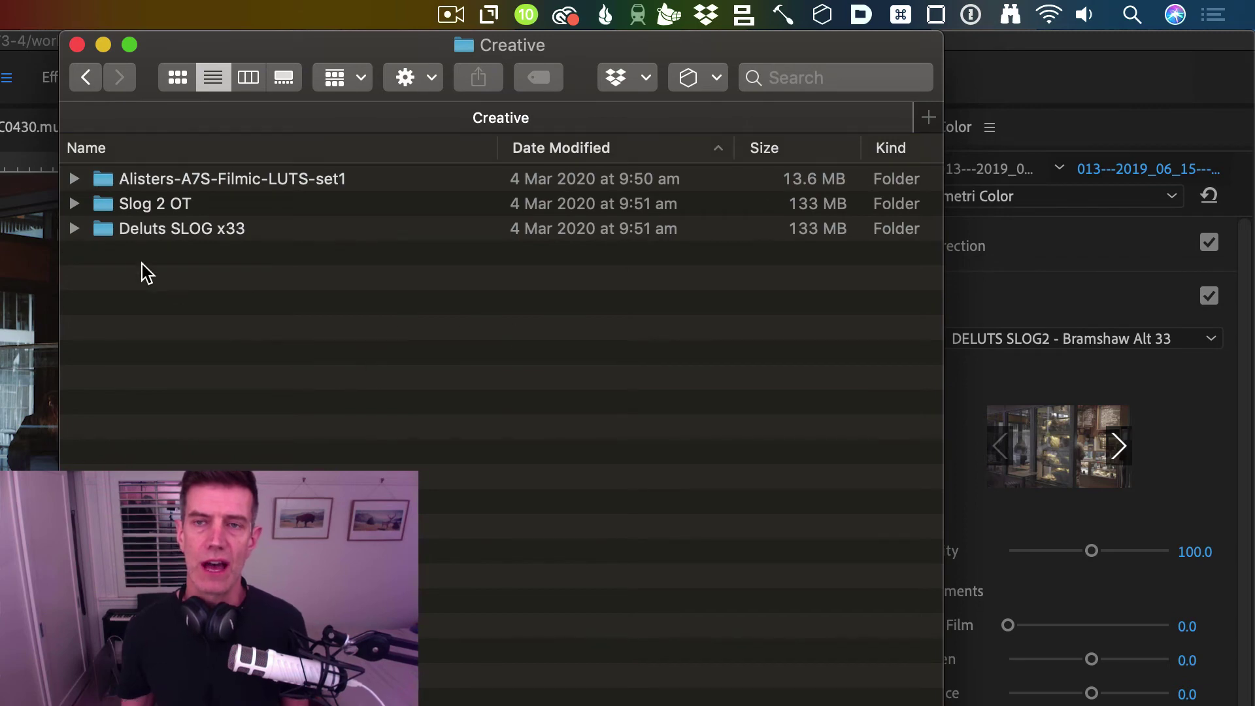
left_click(1123, 392)
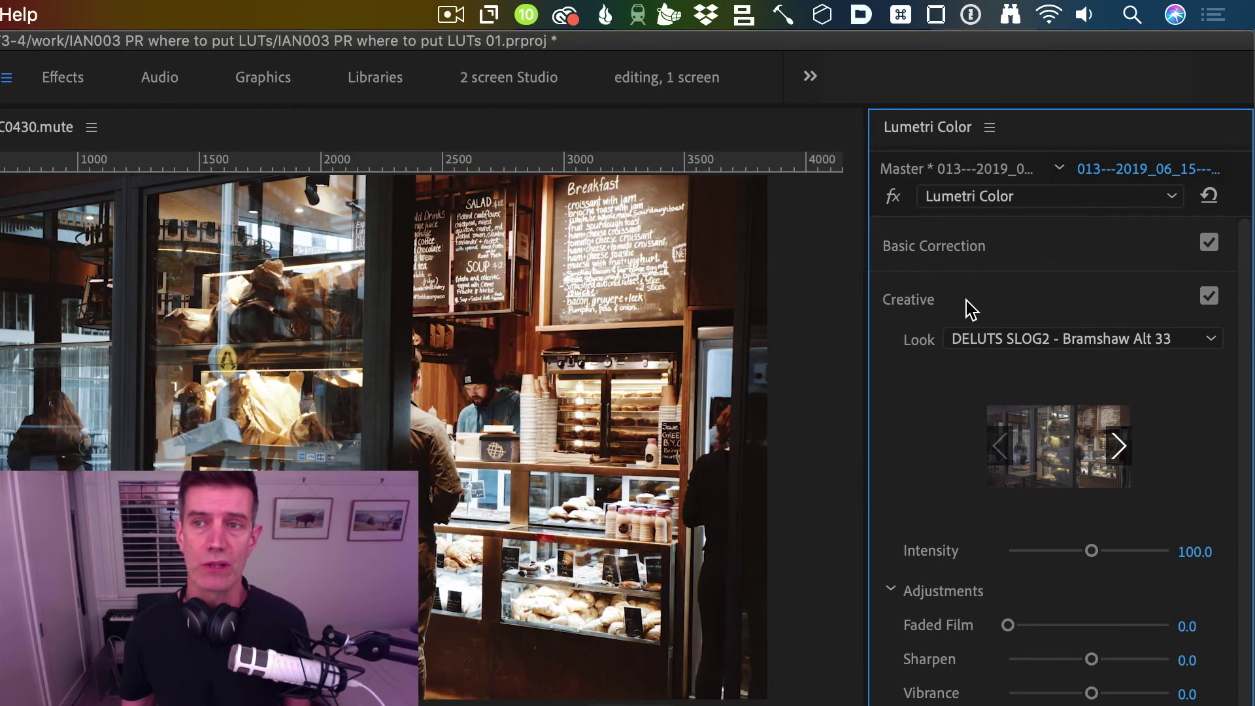
Step: Choose DELUTS SLOG2 - REC Kingsway OT 33 as the Creative look
left_click(1015, 348)
scroll(1014, 523, "down", 15)
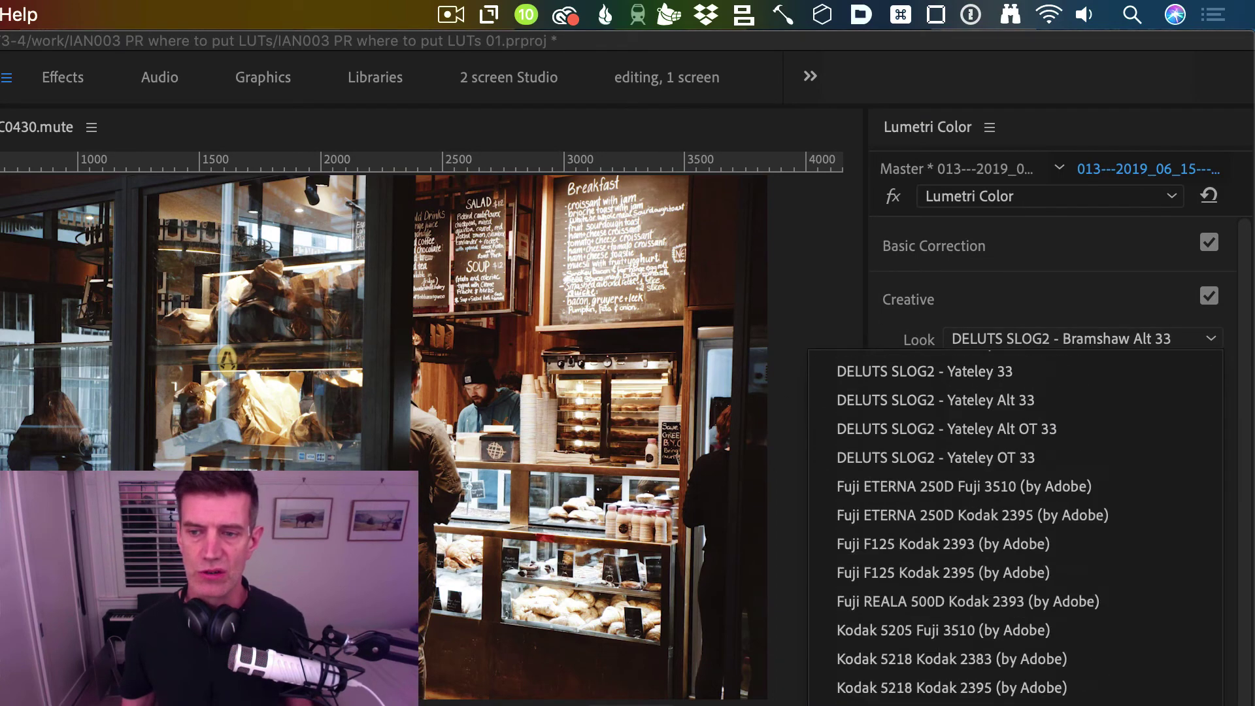
scroll(877, 633, "down", 10)
scroll(869, 658, "up", 20)
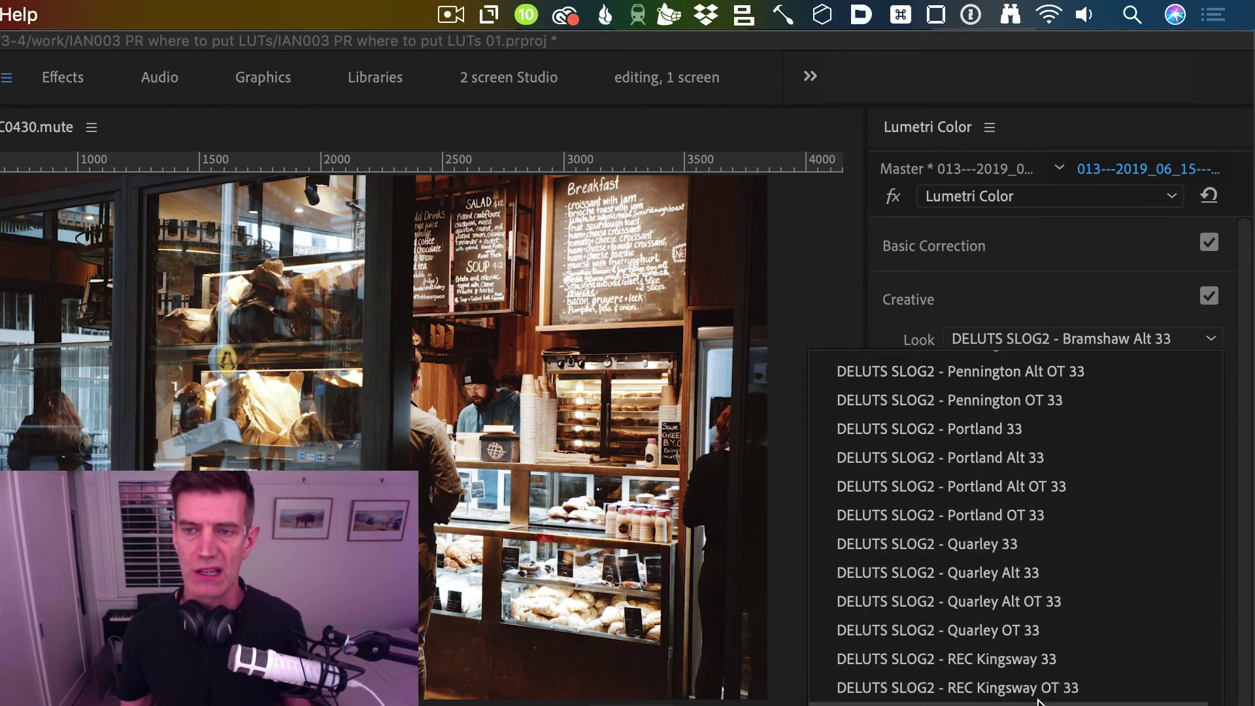
left_click(1036, 688)
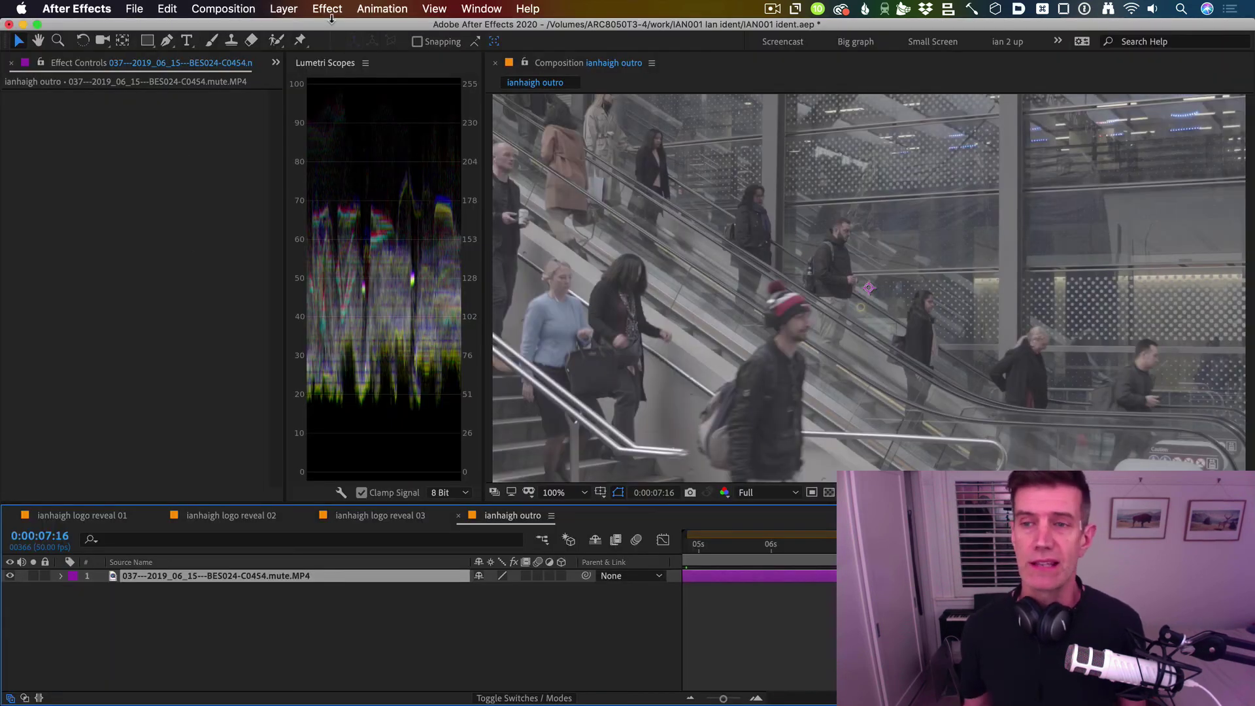
Step: Add Lumetri Color to the escalator layer and expand its Creative section
left_click(328, 10)
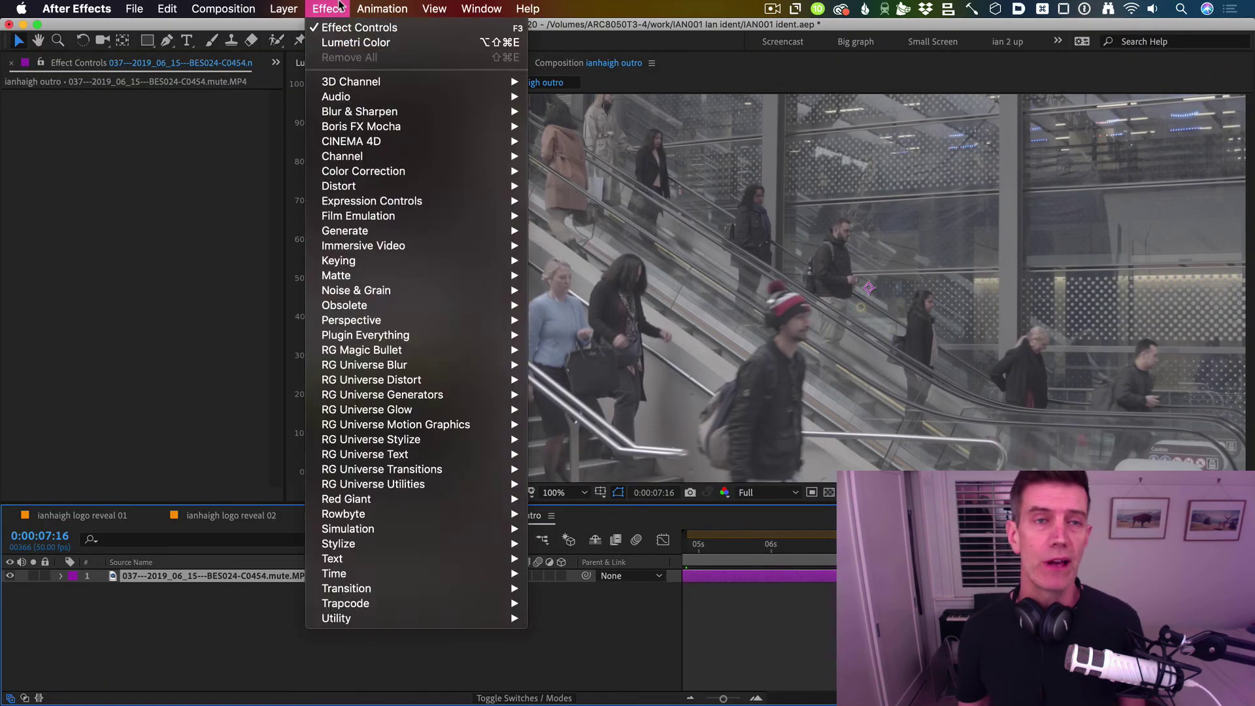
left_click(356, 43)
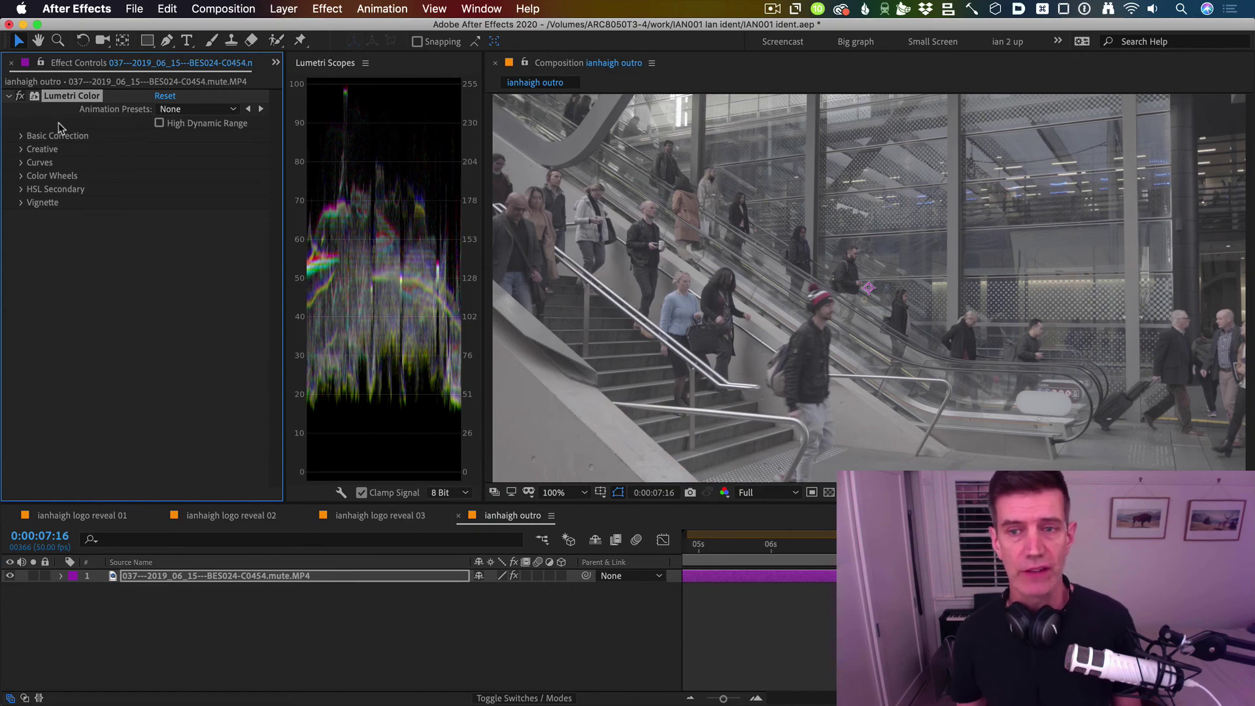
left_click(22, 149)
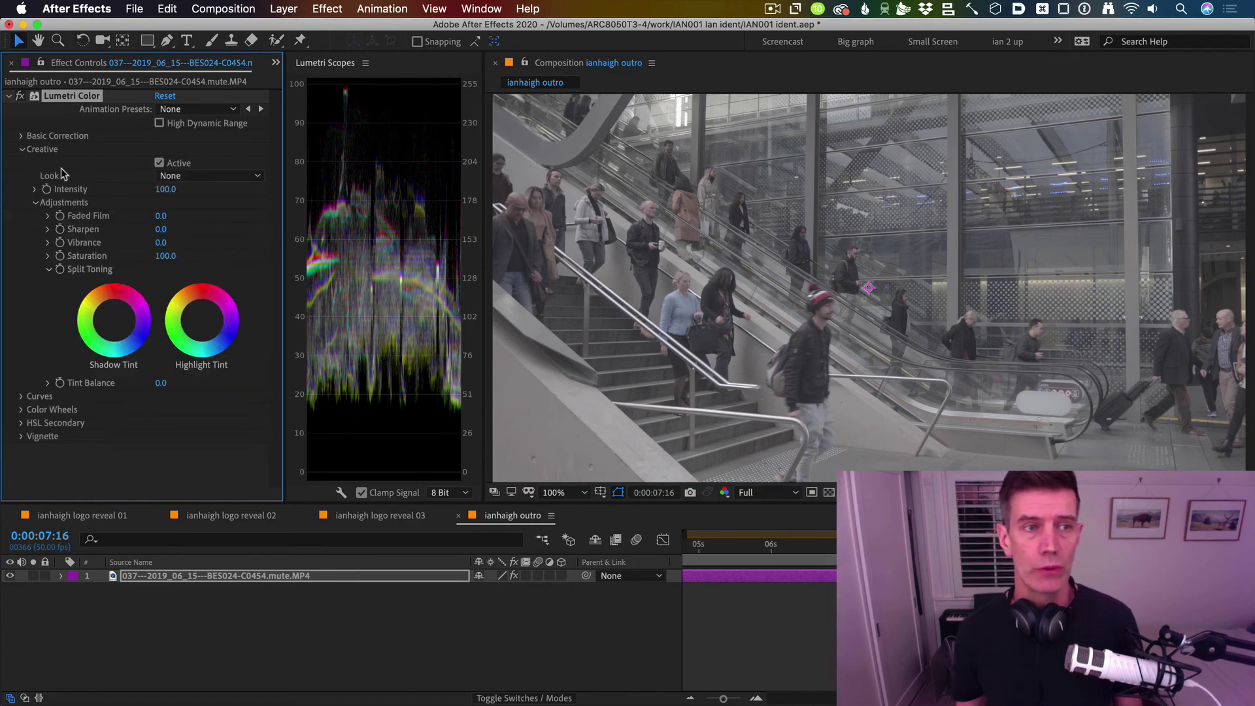
Step: Set the Look to DELUTS SLOG2 - Brittany OT 33 and play back the composition
left_click(202, 178)
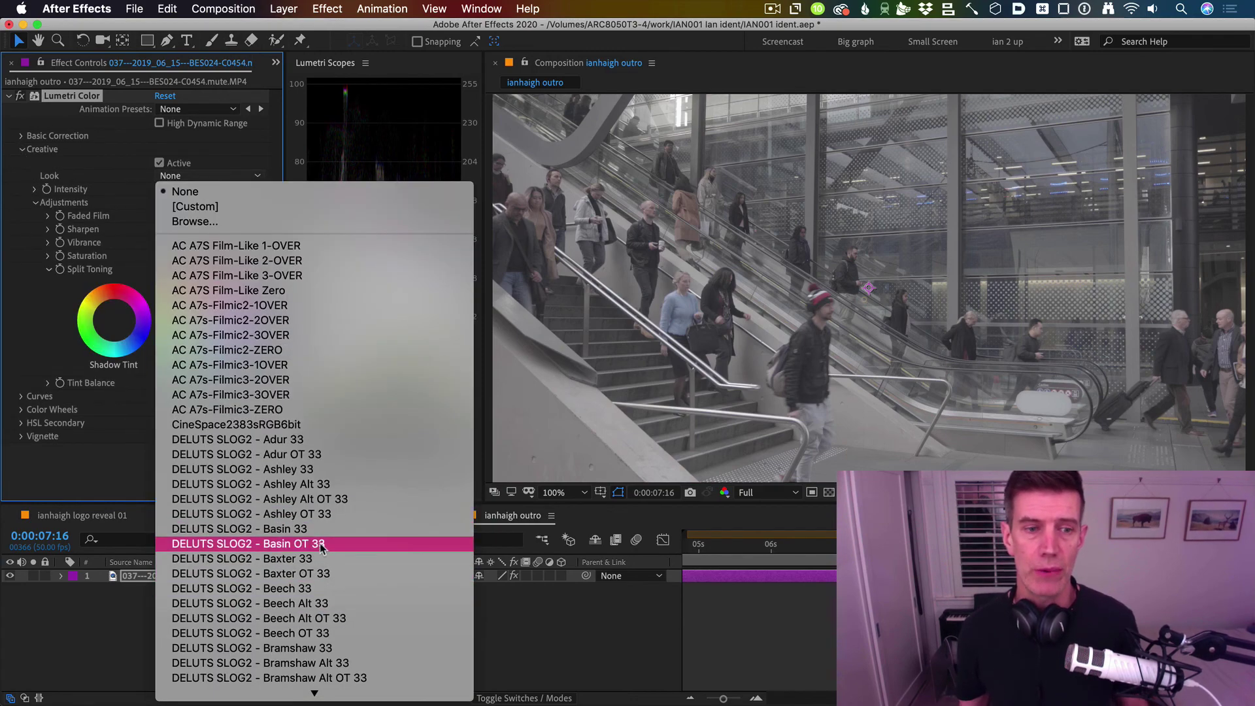
scroll(320, 549, "down", 6)
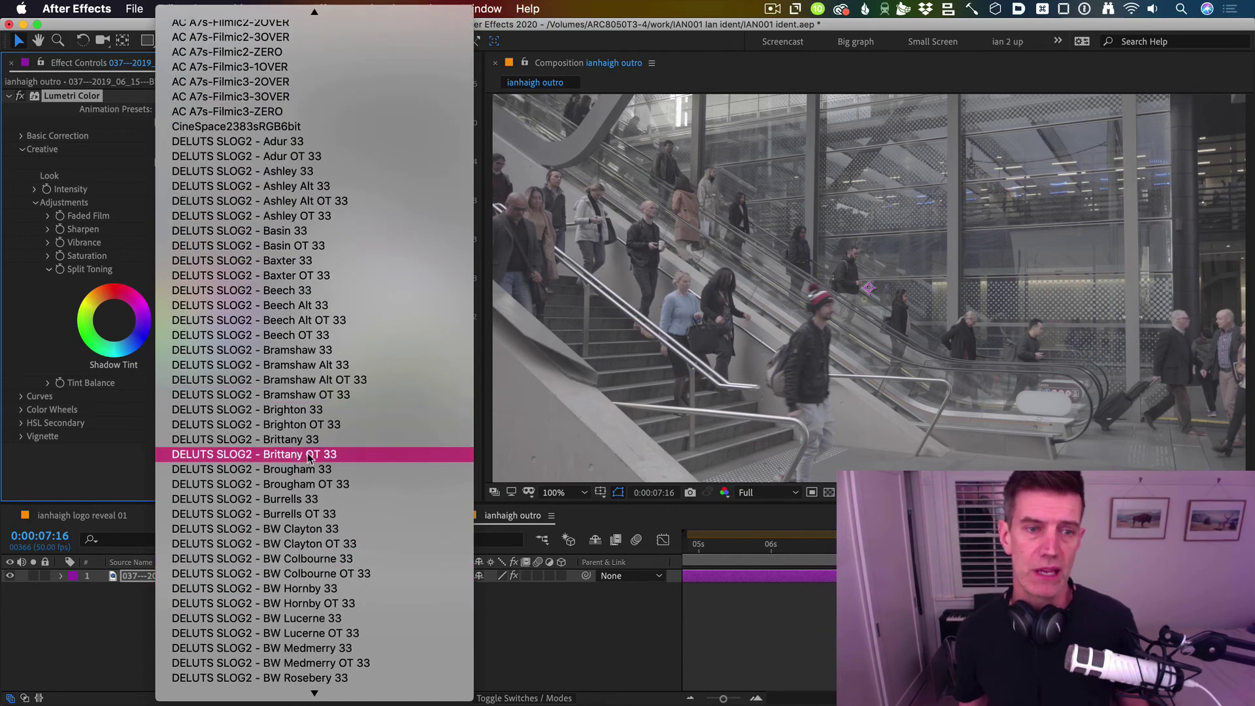
left_click(308, 454)
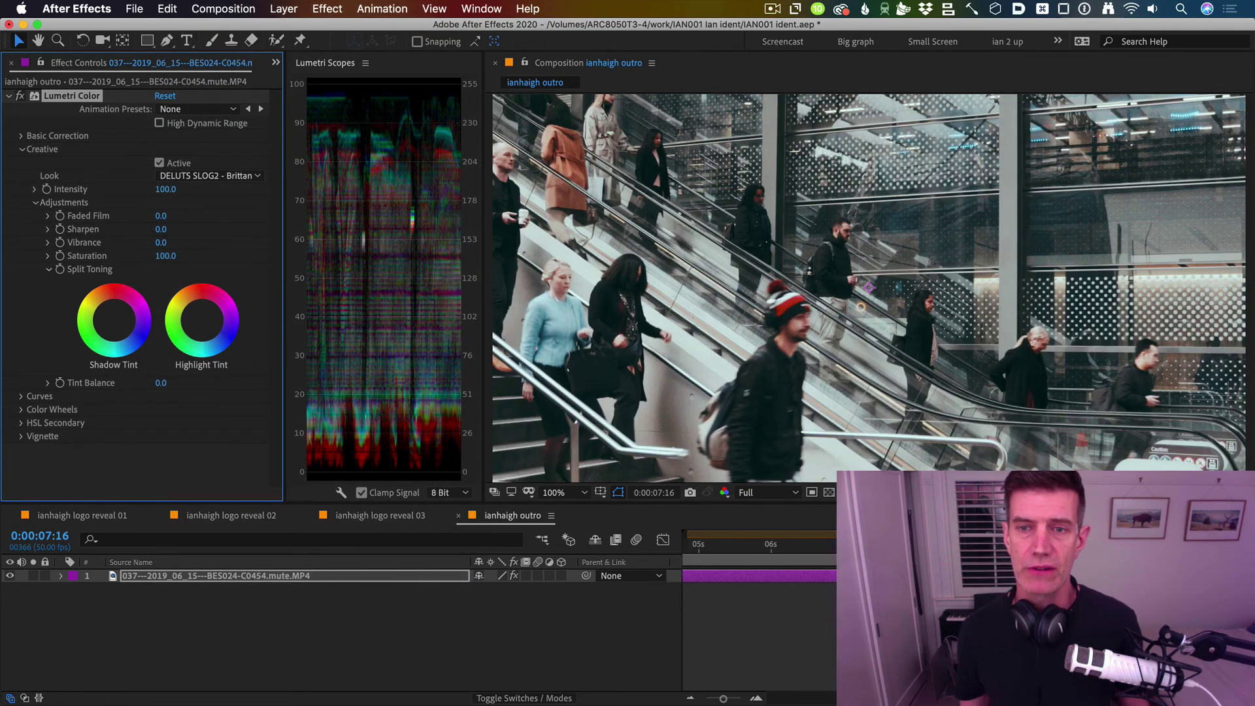
key("space")
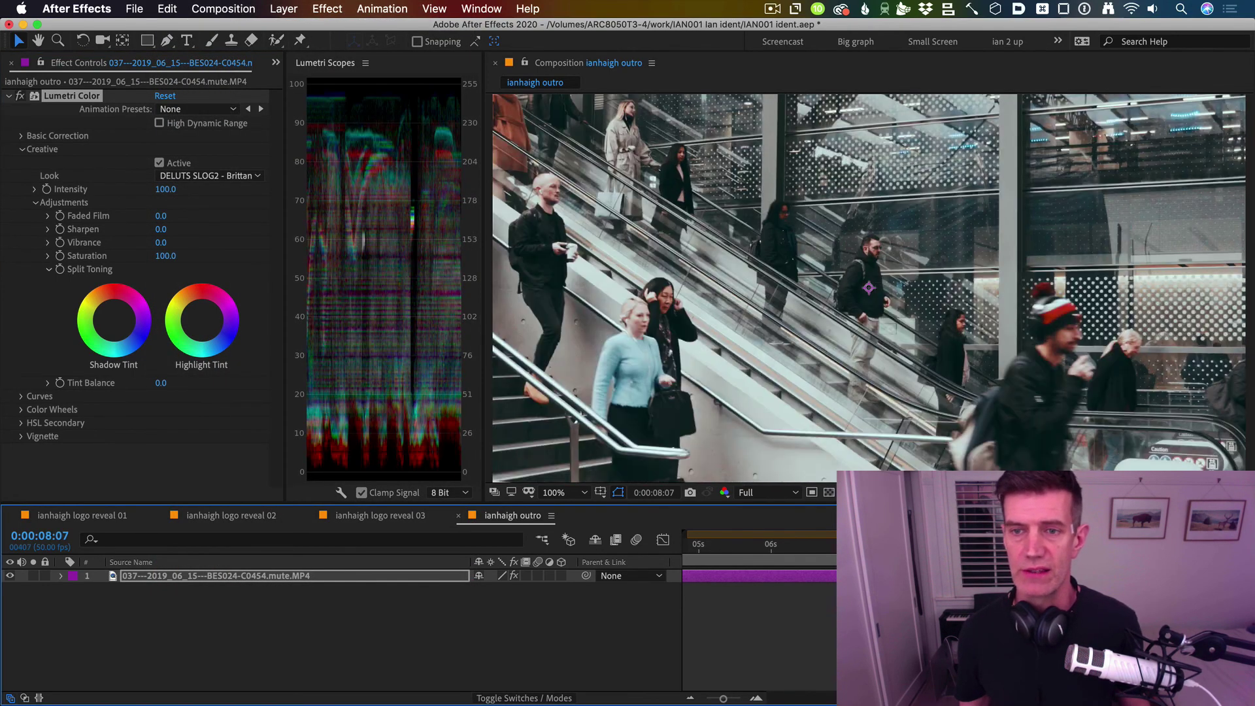